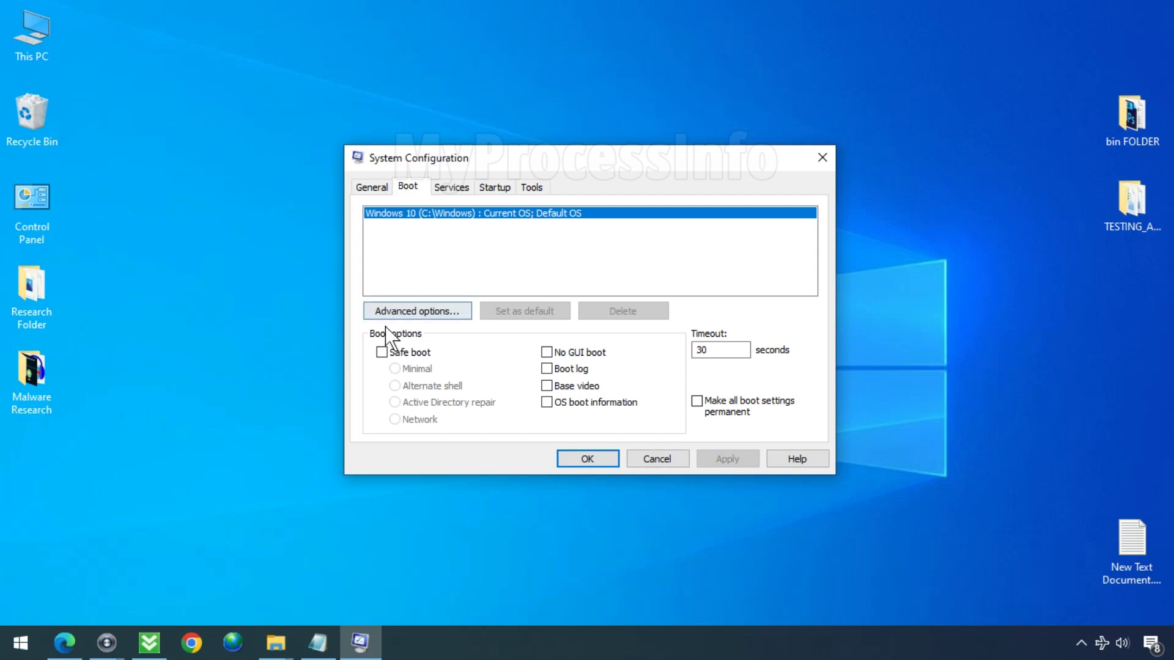
Enable Safe boot with the Minimal option in the boot settings and restart the computer
click(382, 353)
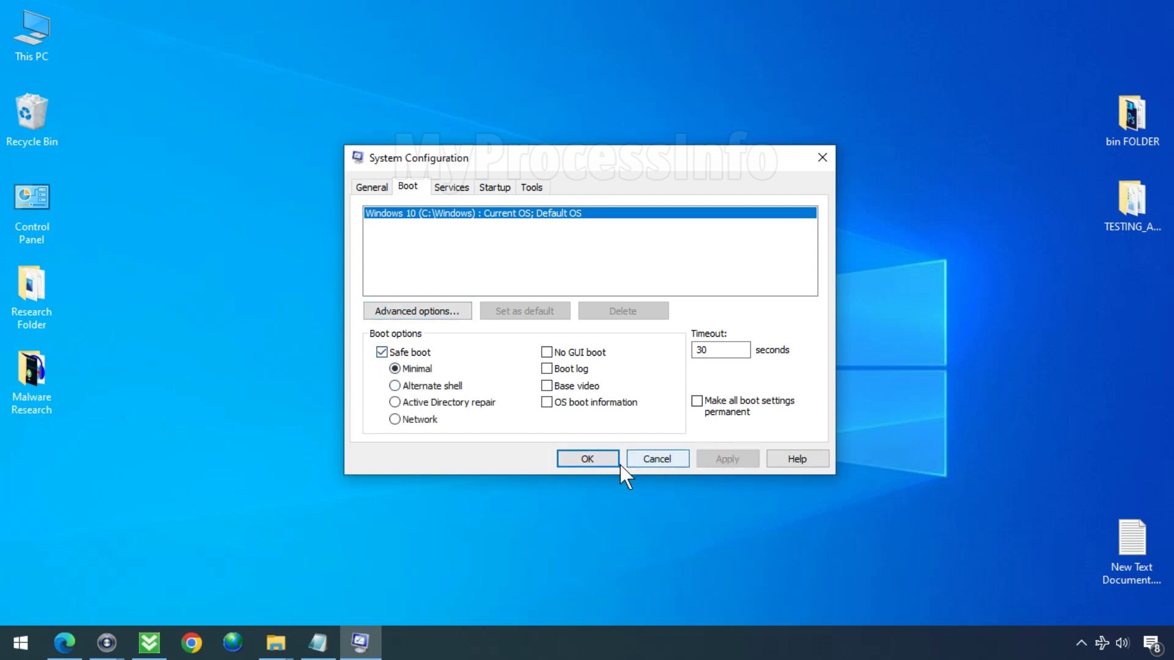
click(592, 459)
click(532, 356)
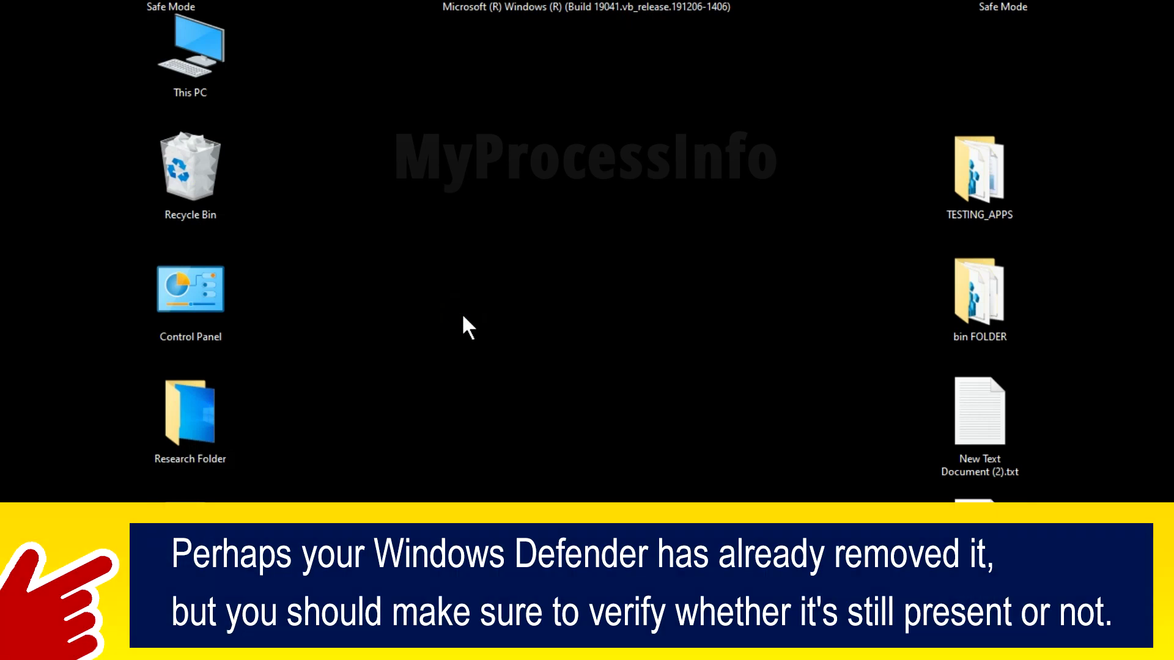
Open This PC in a maximized window and go to the 123 user folder under Users on Local Disk (C:)
double_click(227, 63)
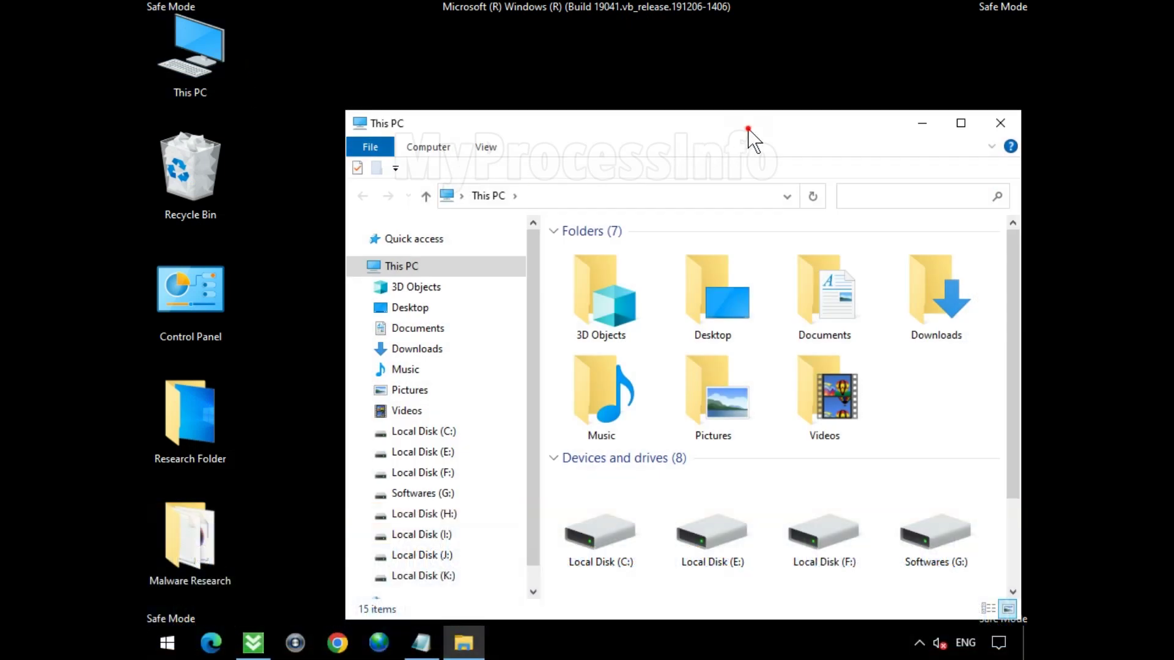
double_click(748, 128)
click(413, 289)
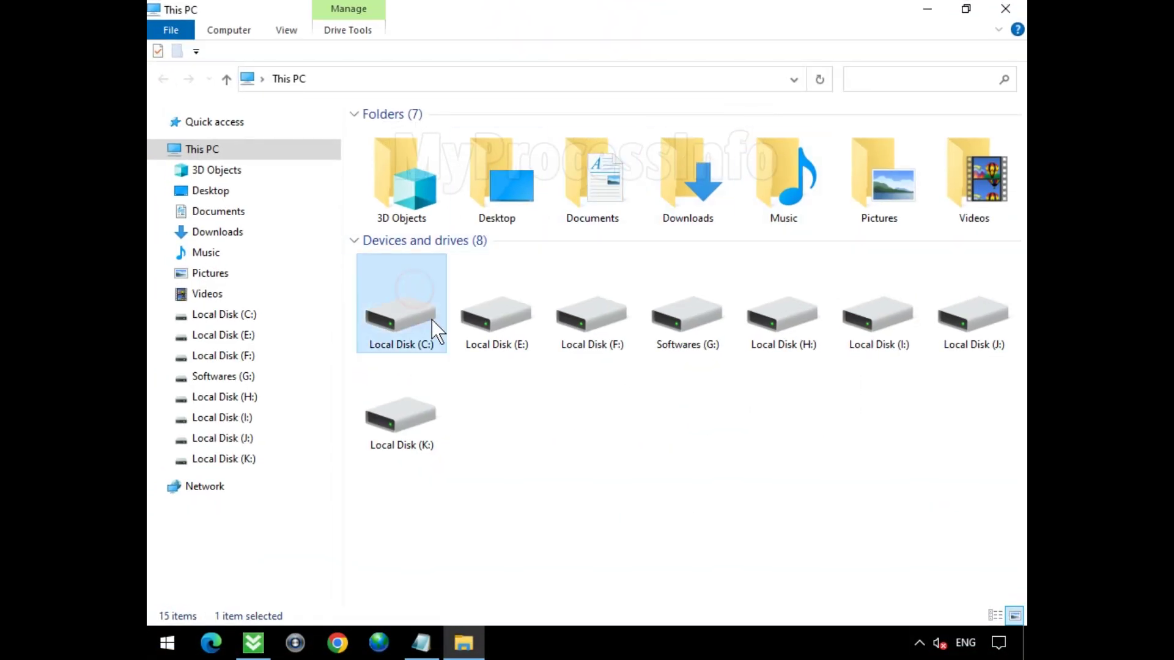
double_click(434, 334)
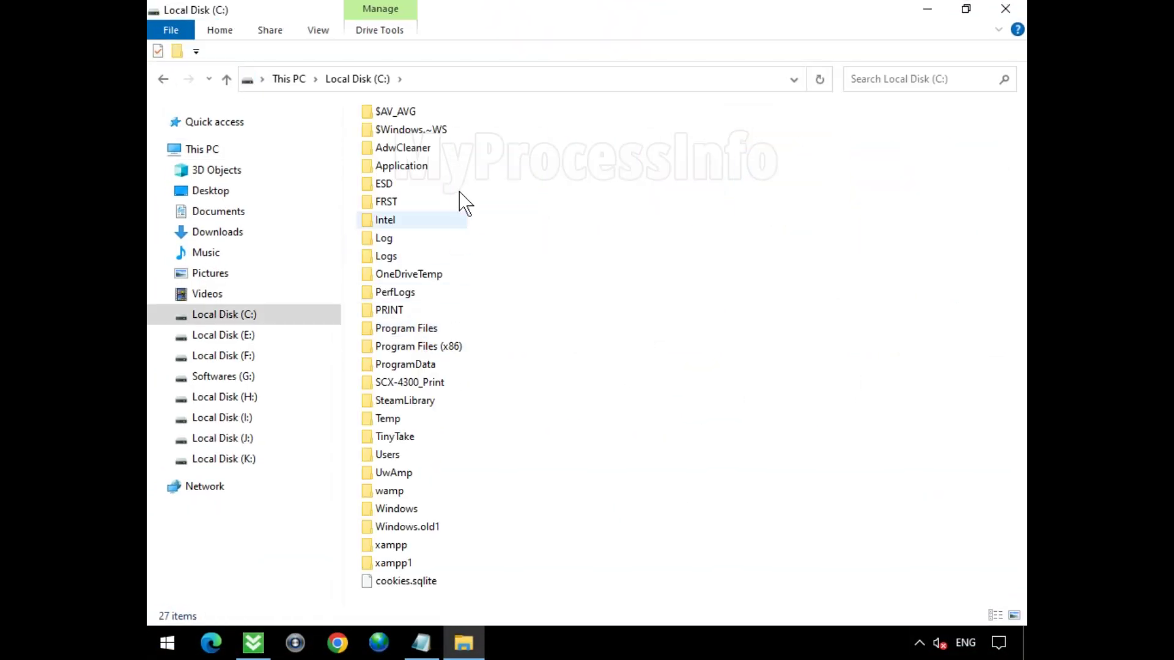
click(460, 455)
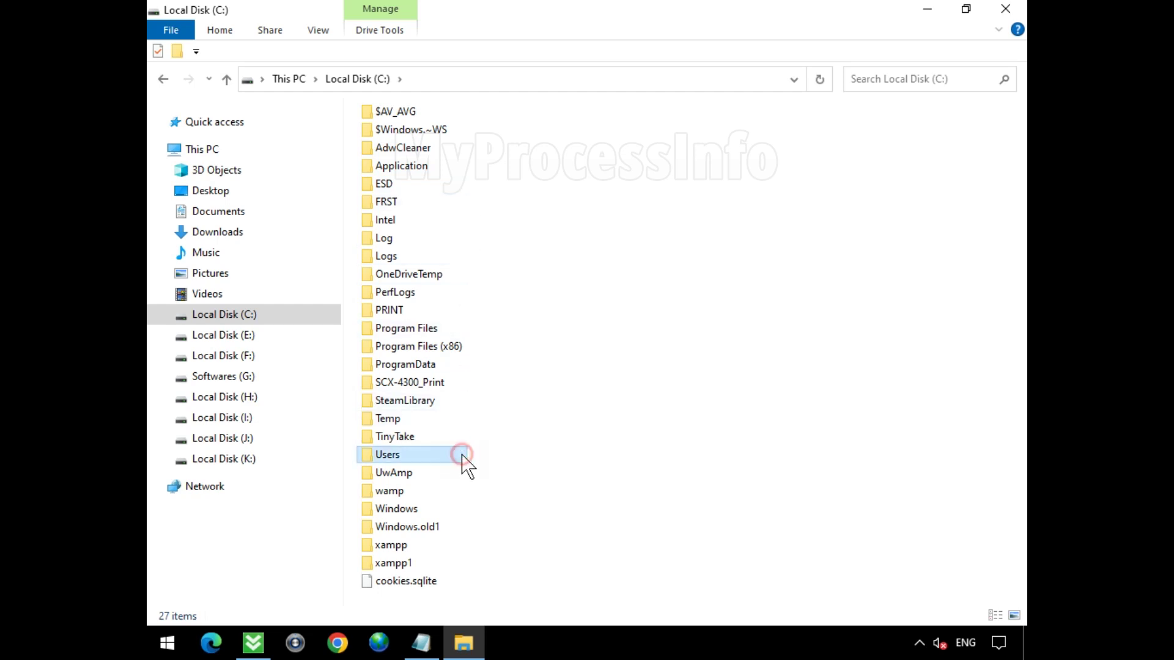
double_click(430, 457)
click(405, 138)
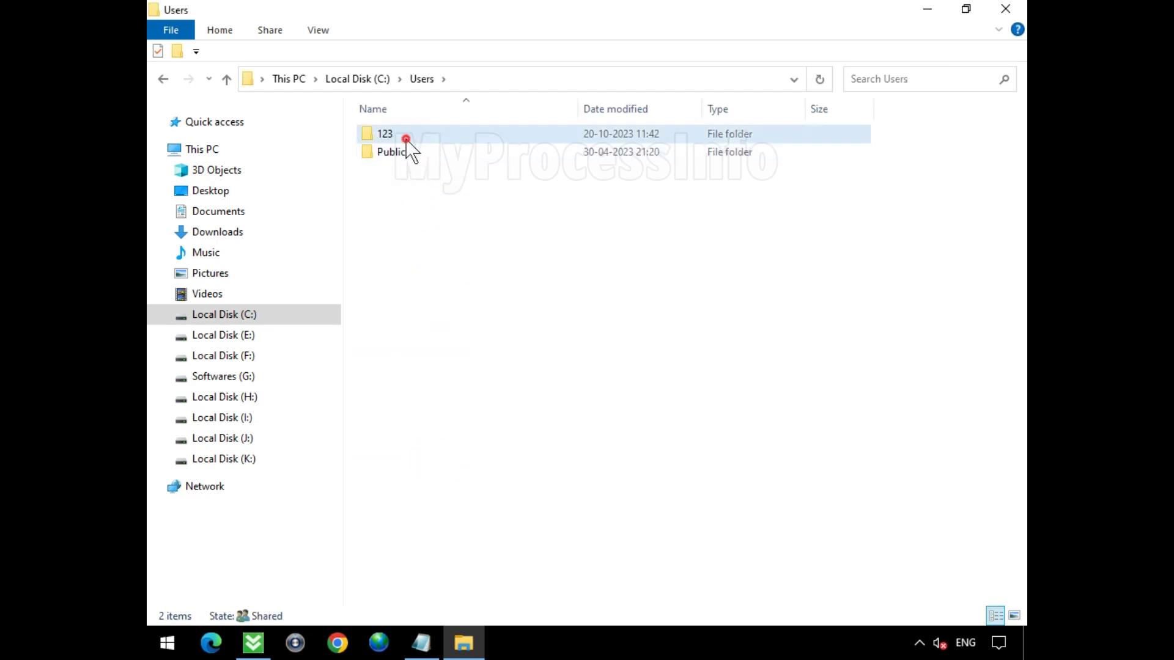
double_click(449, 134)
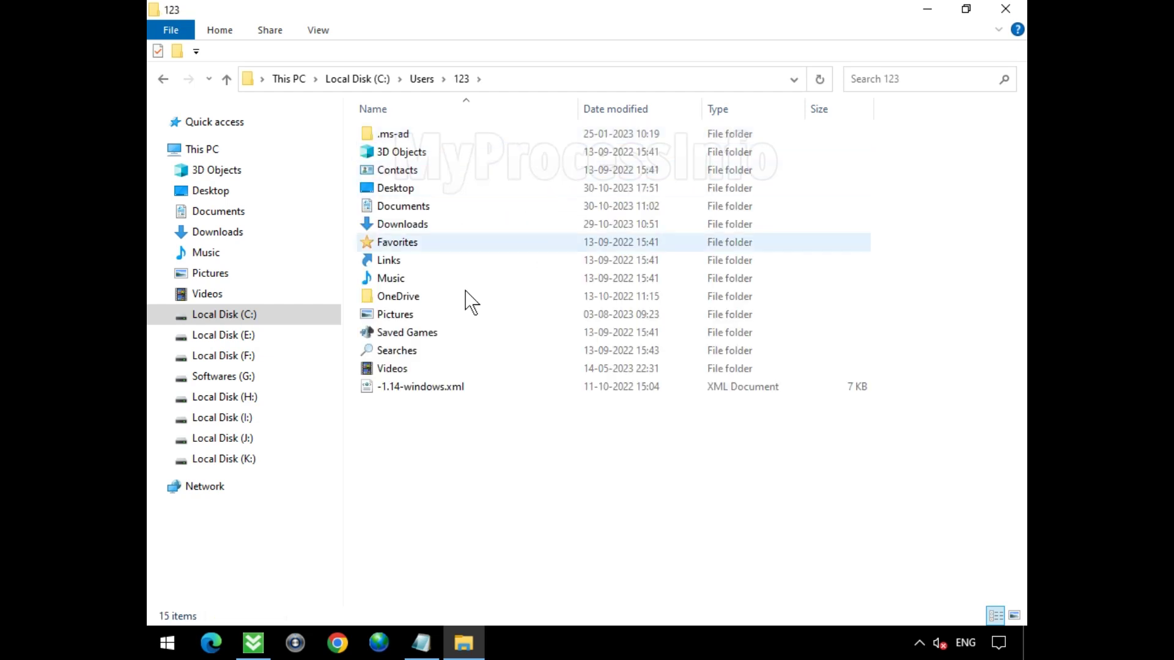
Show hidden items in the 123 folder and open its AppData\Local folder
click(318, 30)
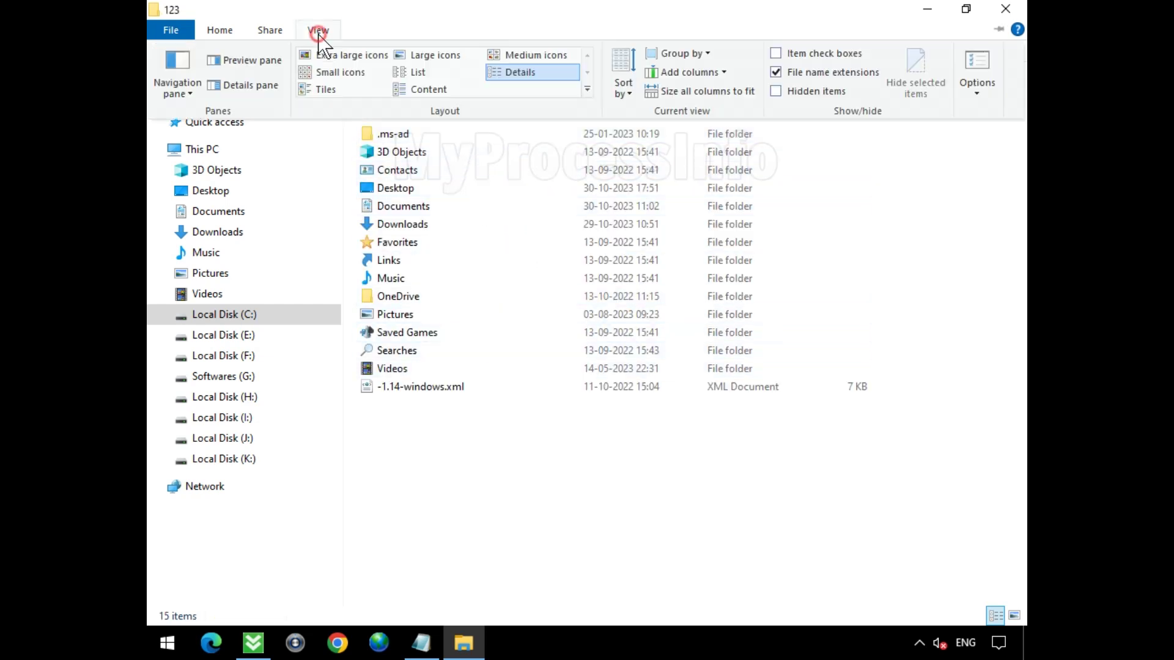
click(825, 92)
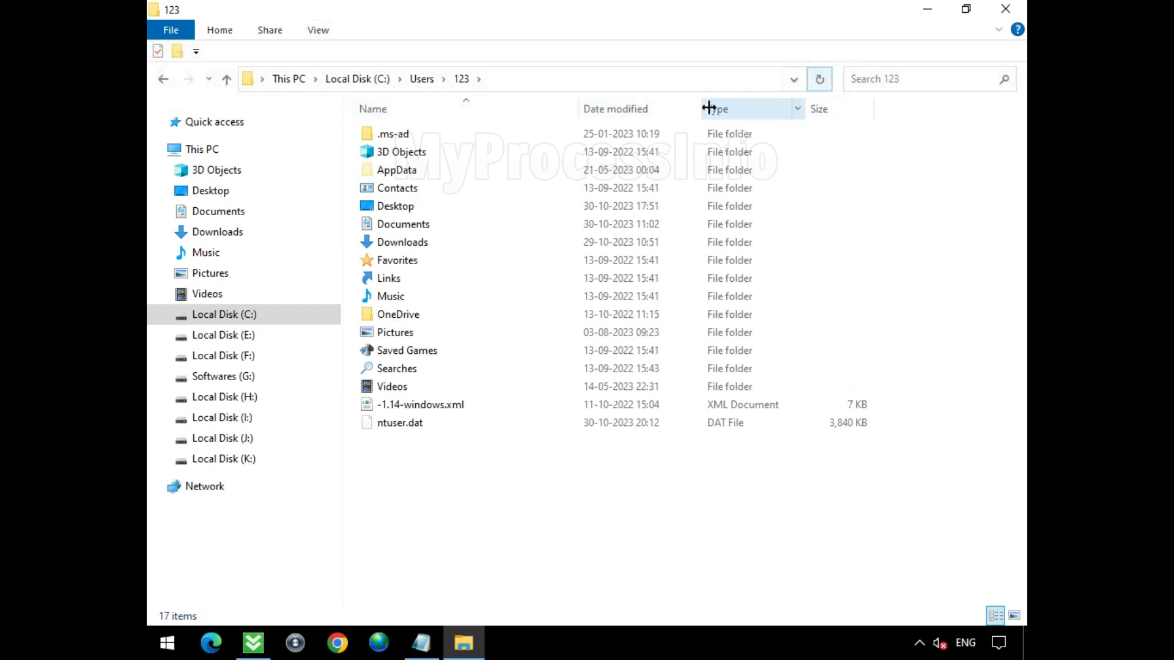
double_click(497, 171)
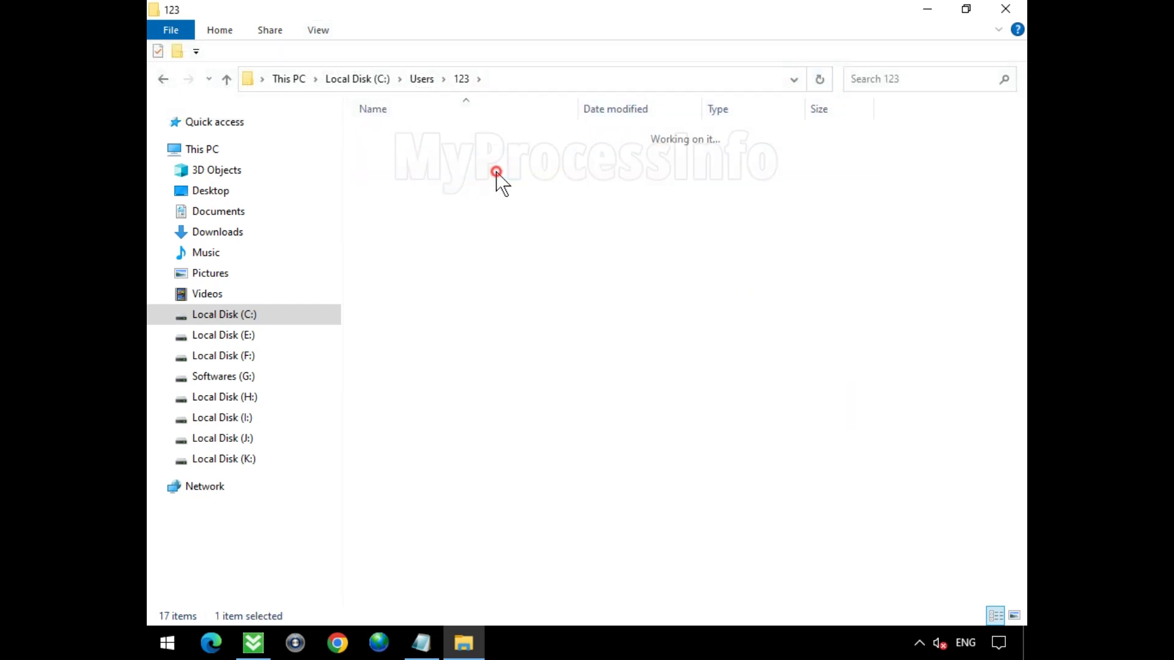
click(523, 135)
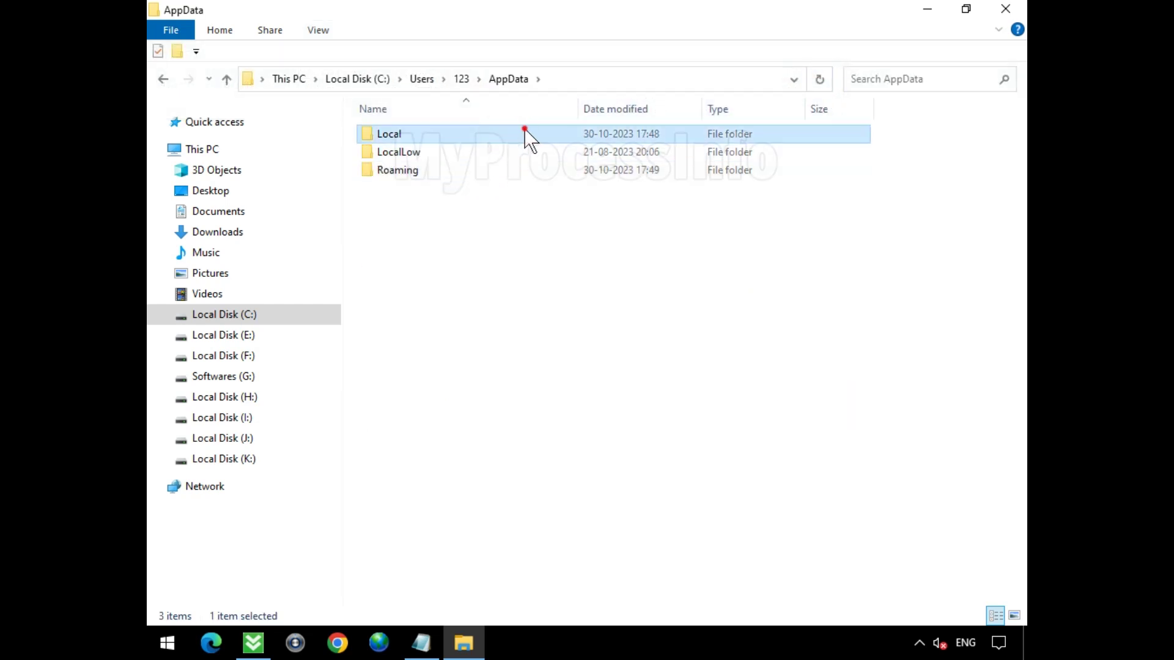
double_click(525, 131)
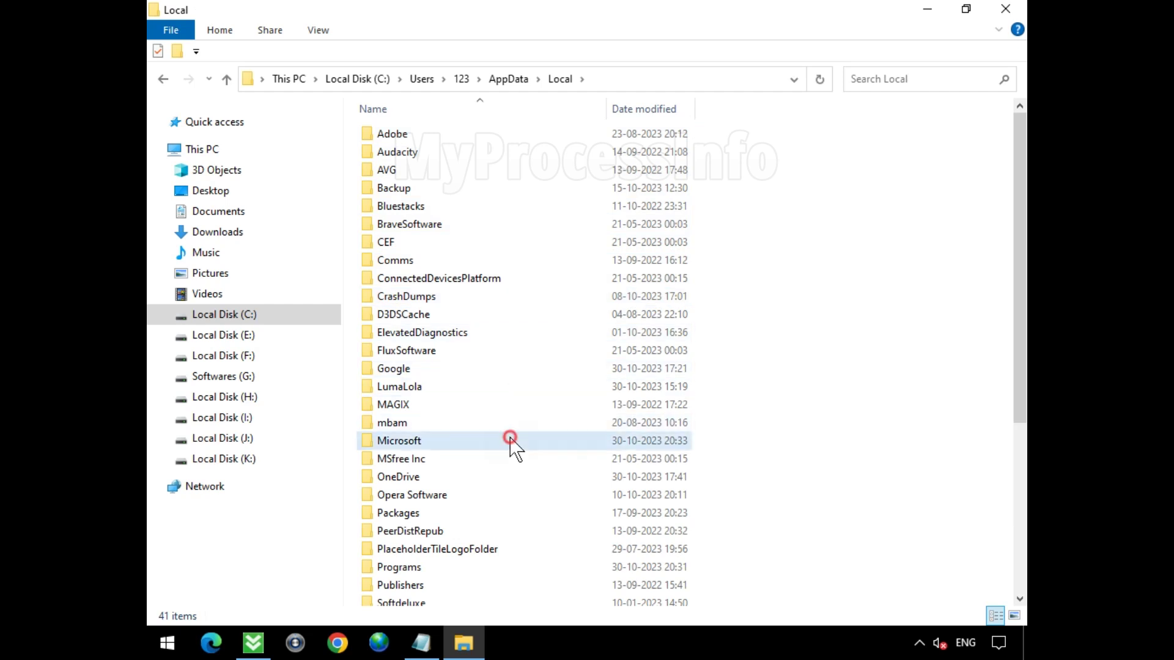
Open the pic0koDIR folder inside Microsoft\Internet Explorer
double_click(491, 444)
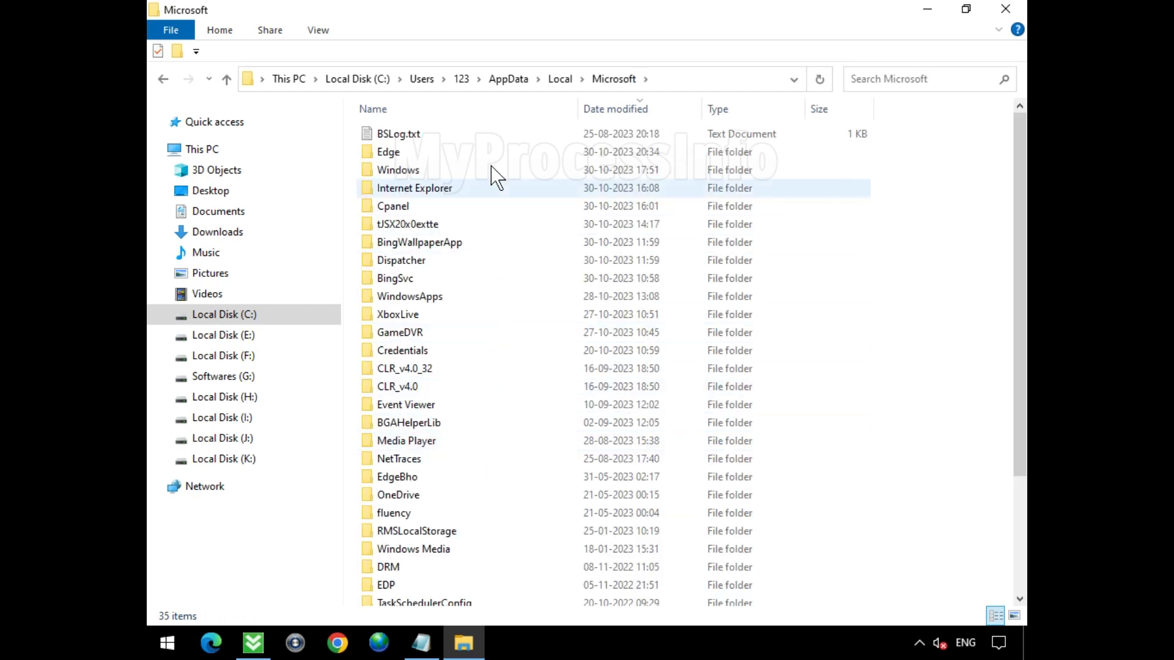
click(500, 188)
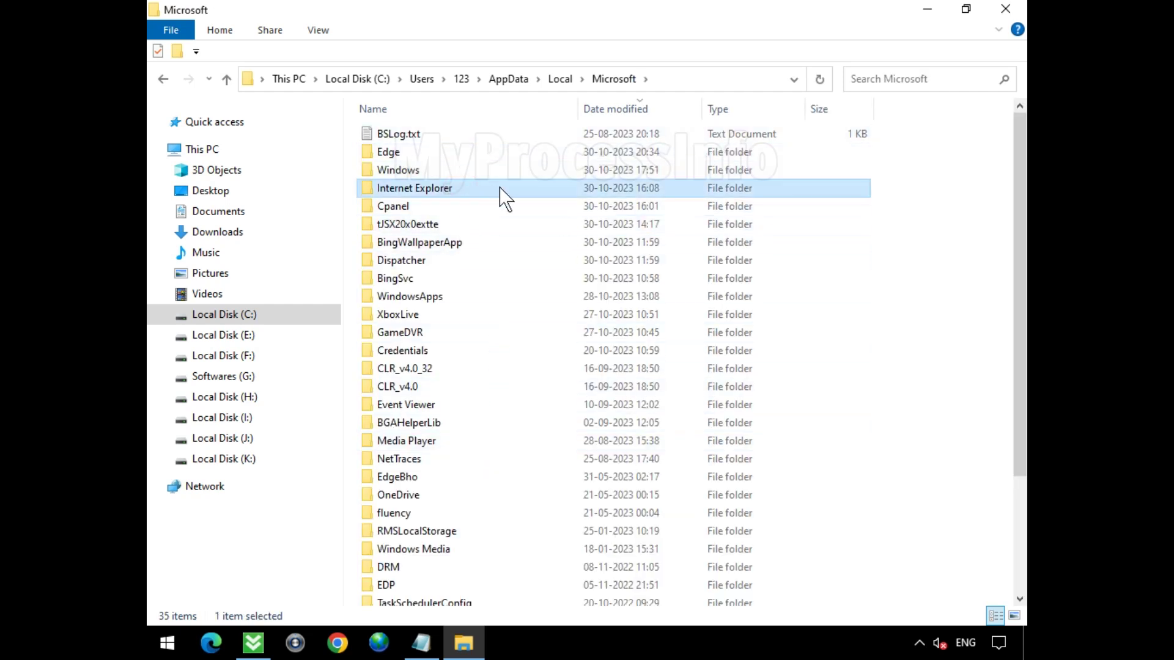
double_click(500, 188)
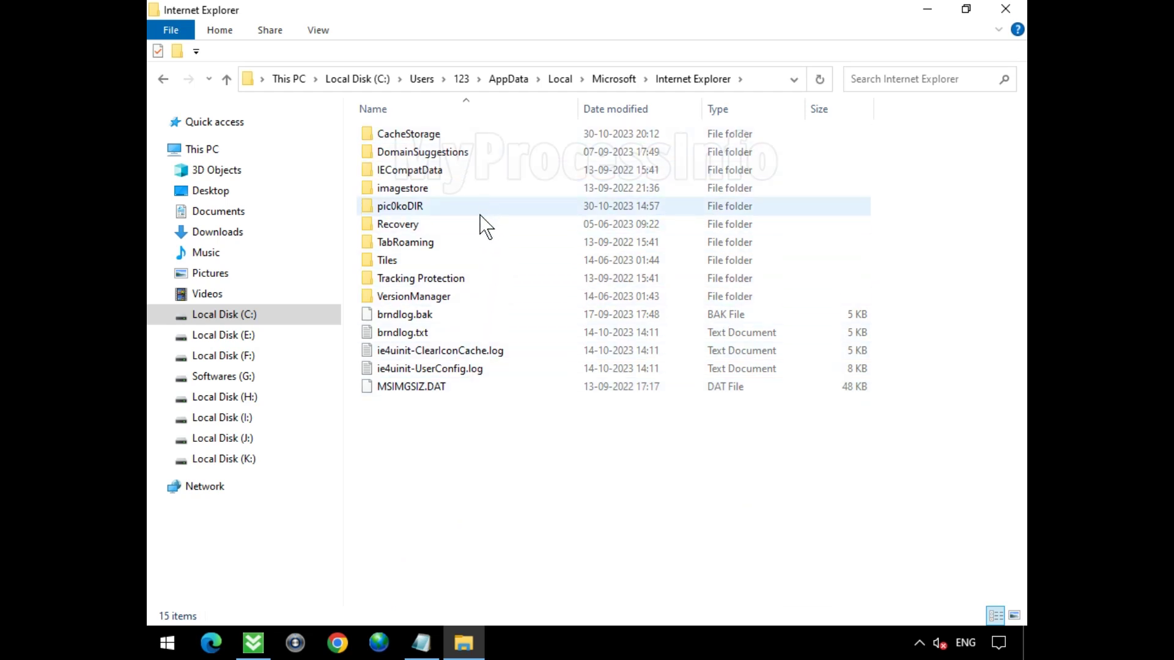
click(465, 209)
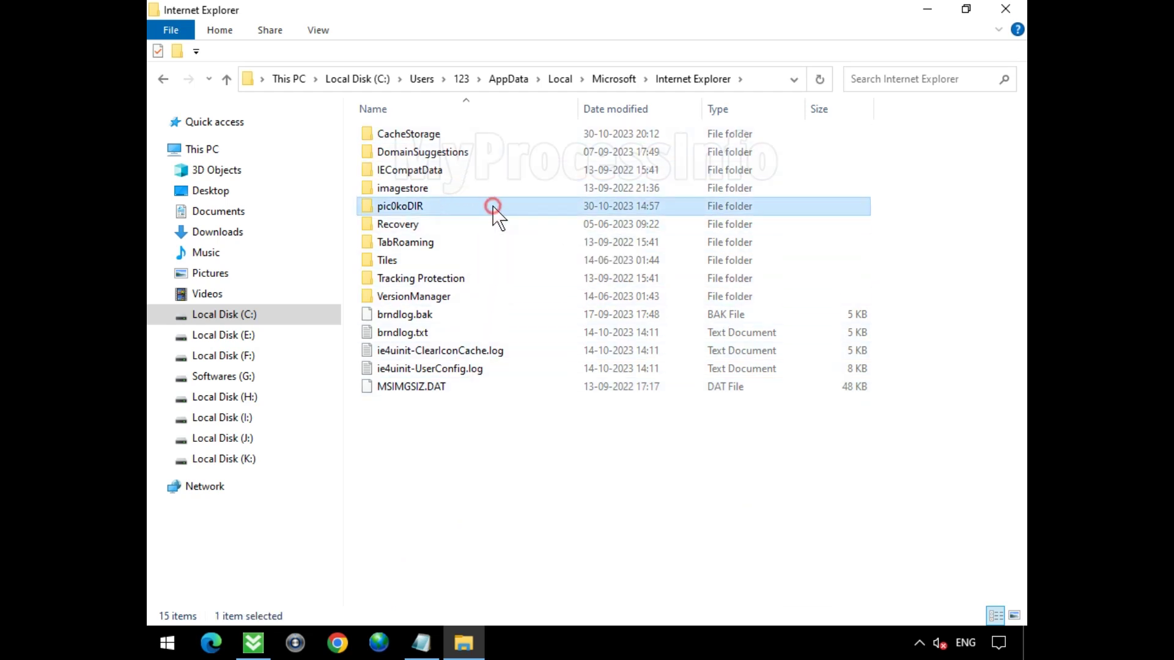
double_click(493, 207)
Delete the x0xsjhdf52ch.exe file from the pic0koDIR folder
click(413, 136)
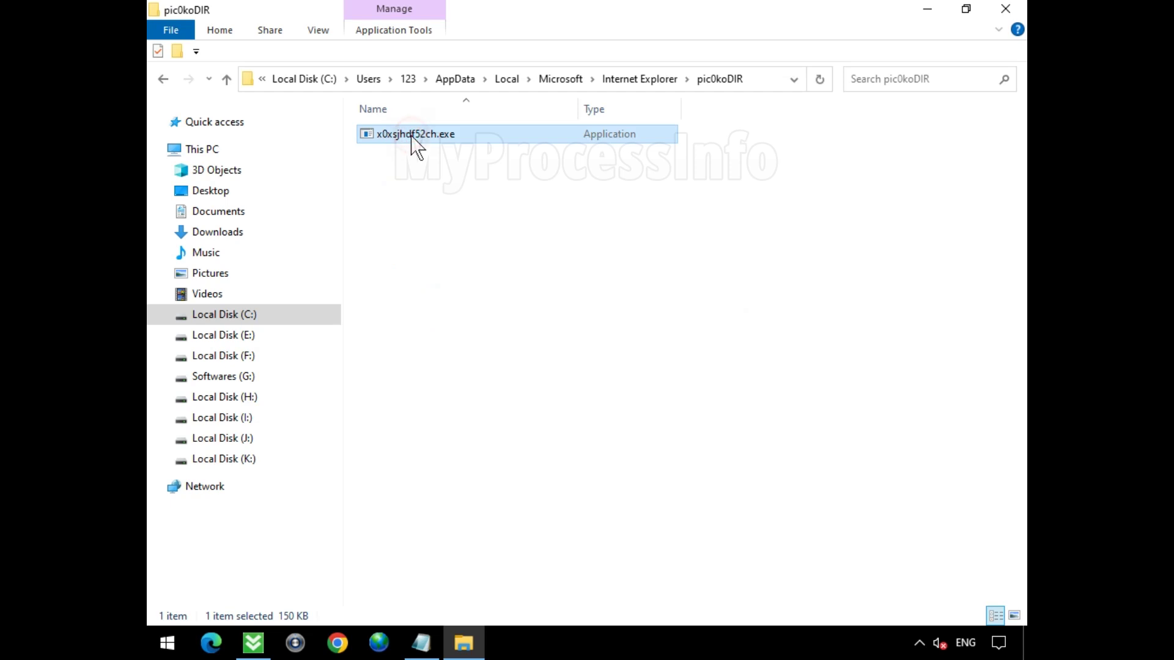
right_click(413, 138)
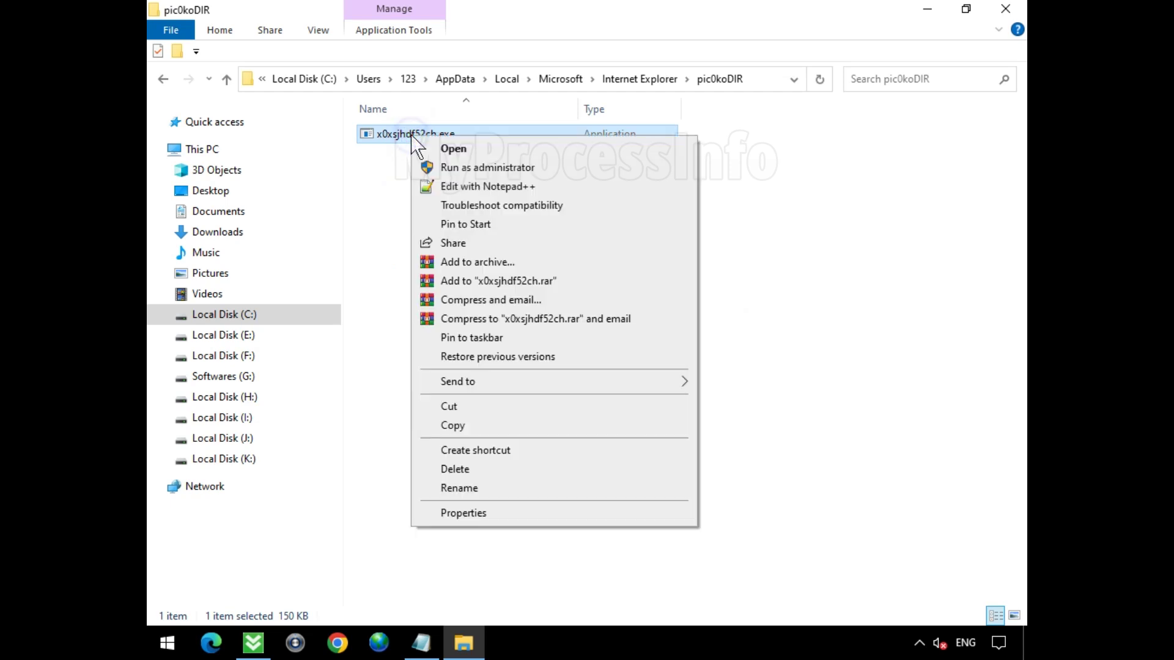
click(682, 469)
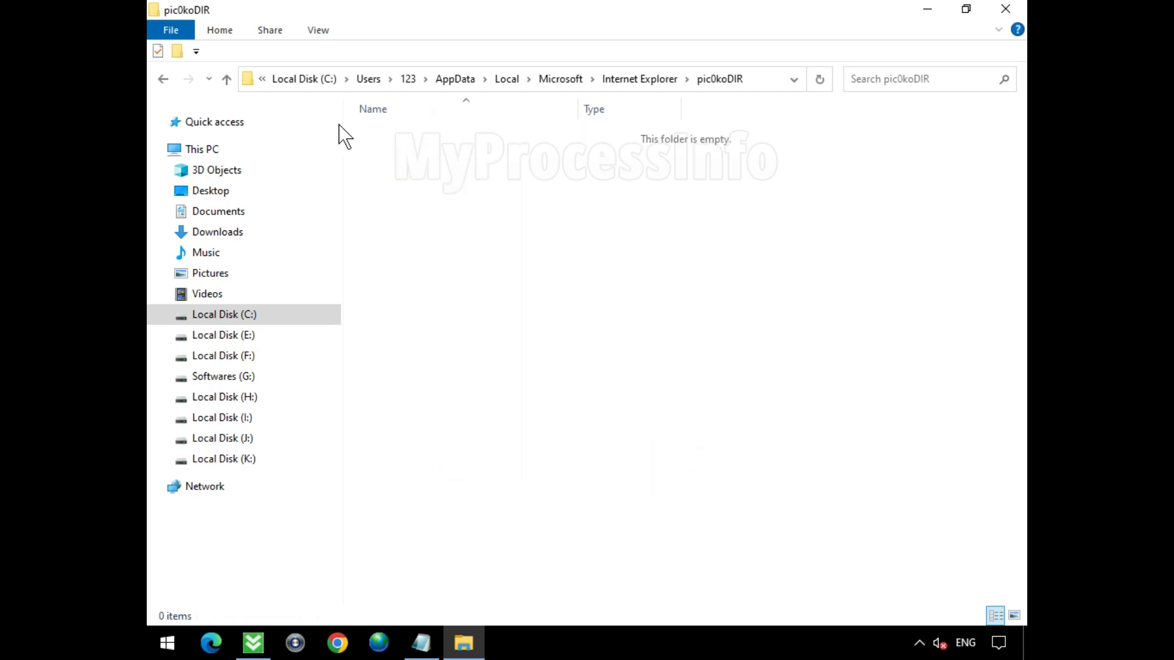
Delete the pic0koDIR folder from the Internet Explorer folder and close the window
click(164, 79)
right_click(420, 205)
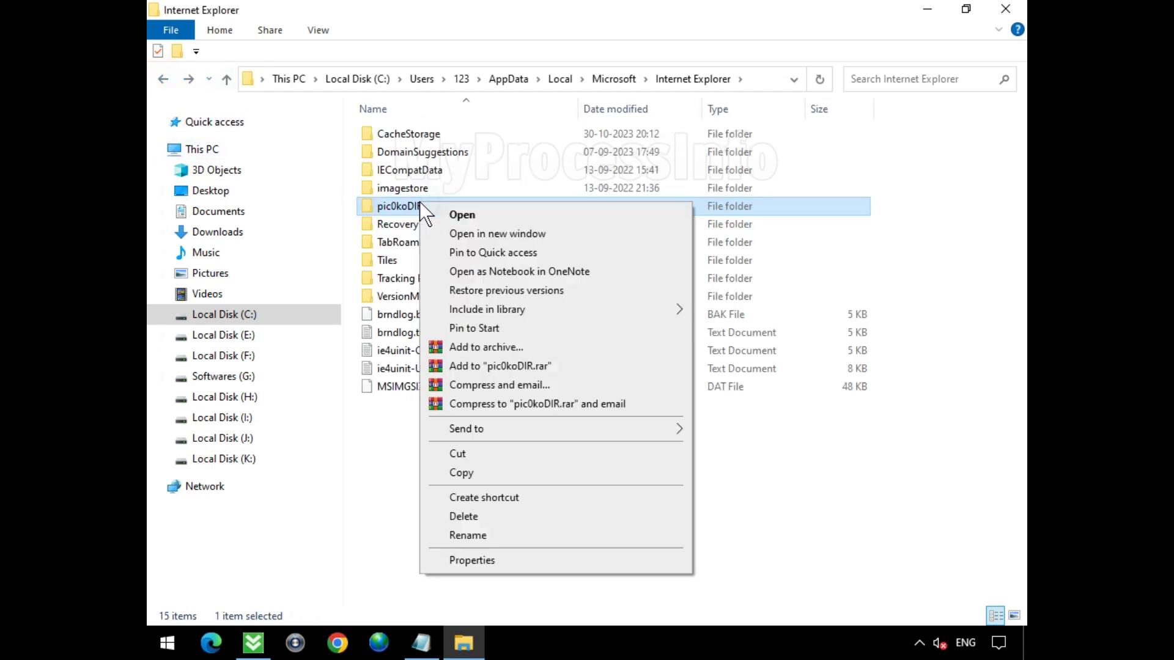
click(633, 515)
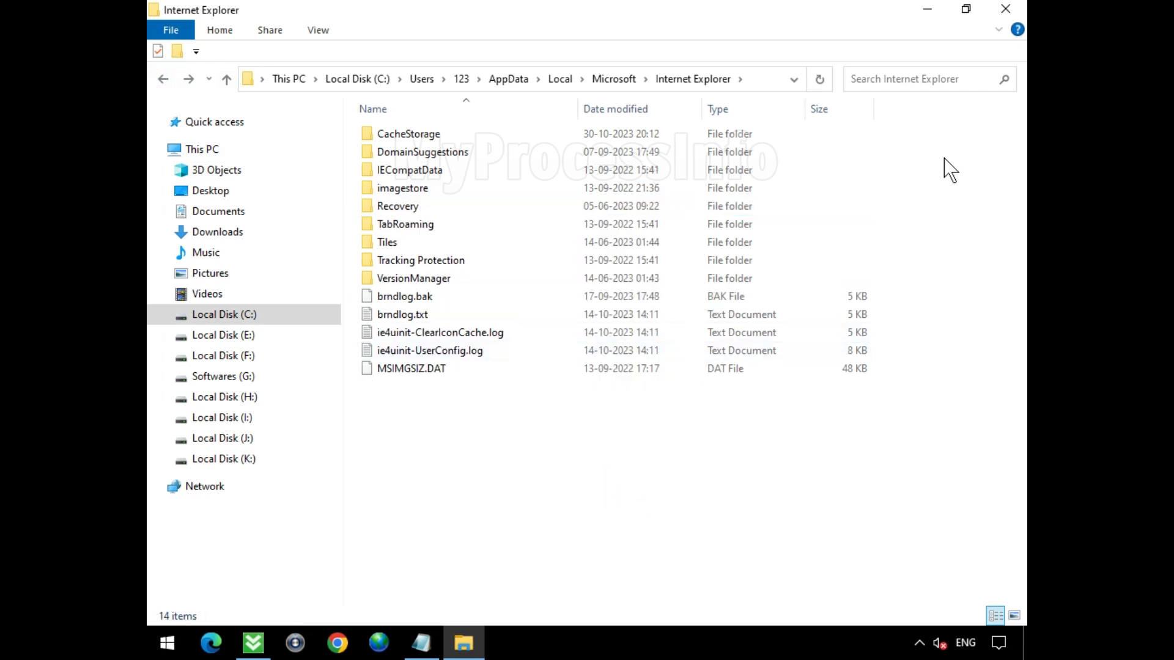
click(1006, 8)
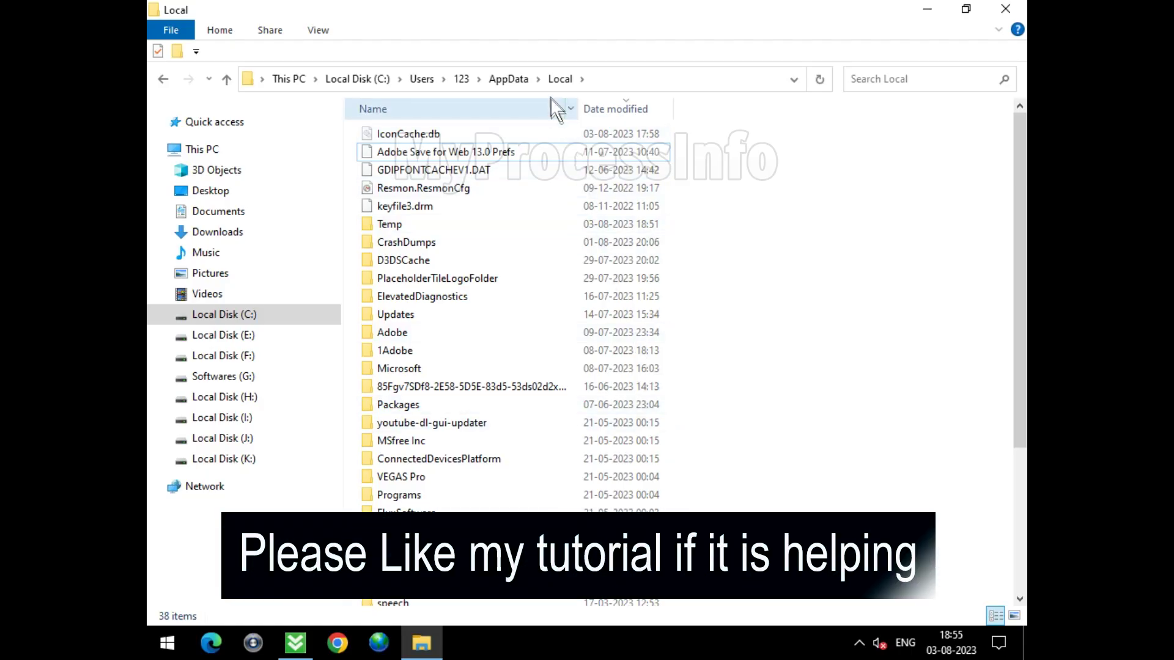
Open the _ls_m5x0 folder inside AppData\Local\Temp and select its setup.exe file
click(553, 80)
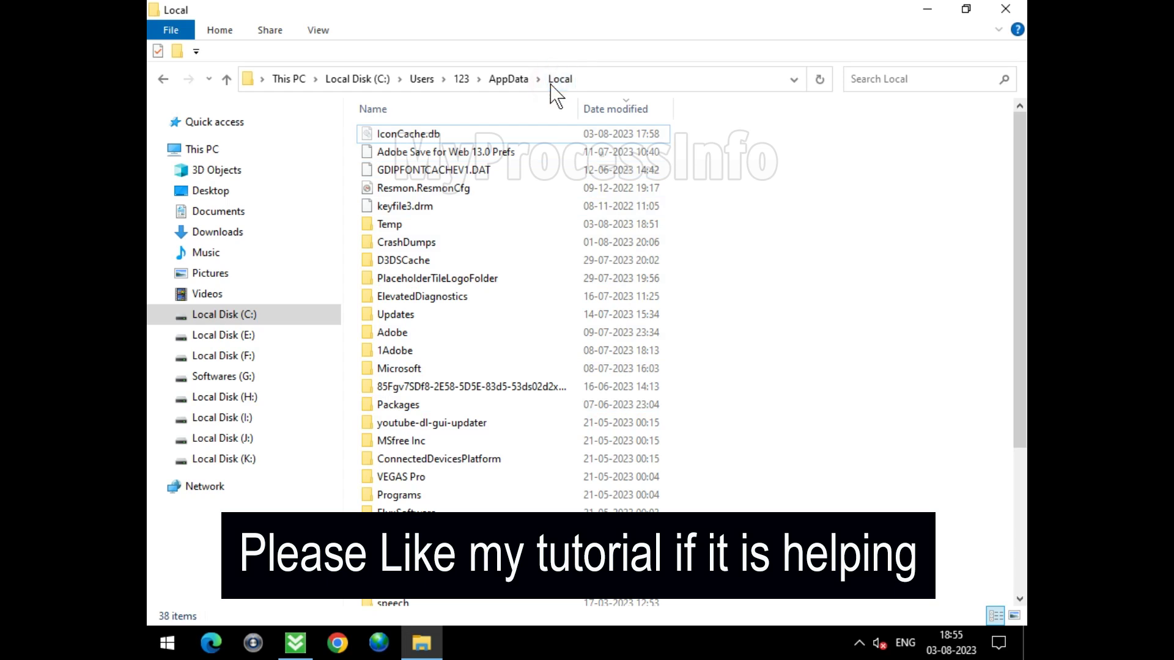
click(468, 228)
double_click(523, 226)
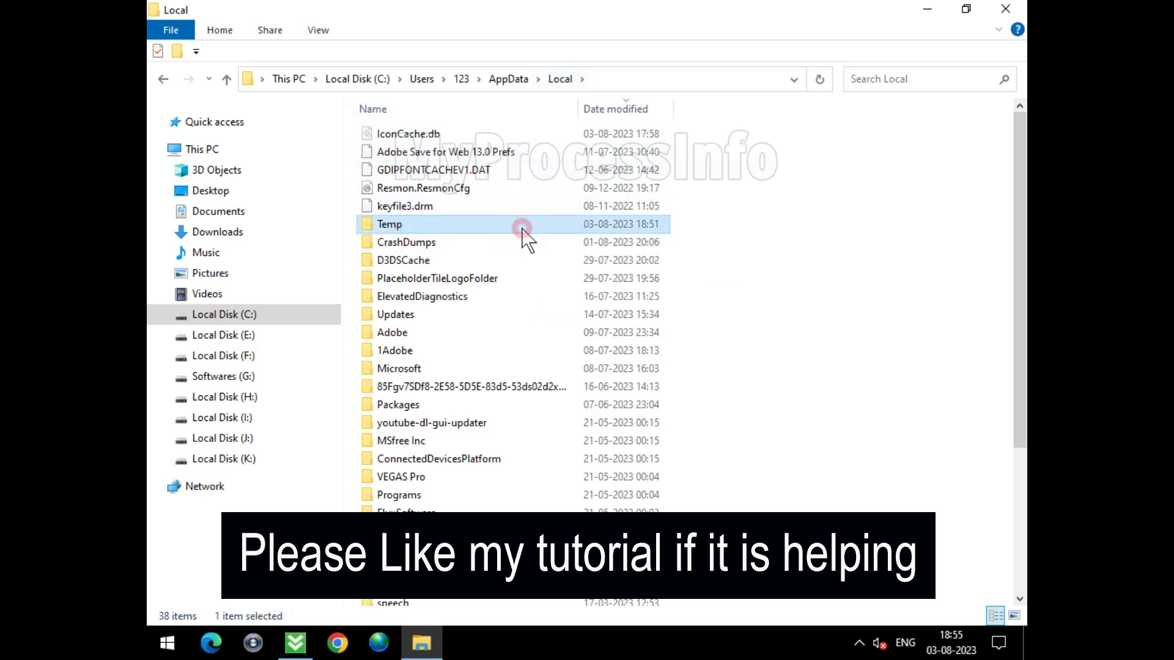
scroll(545, 306, down, 2)
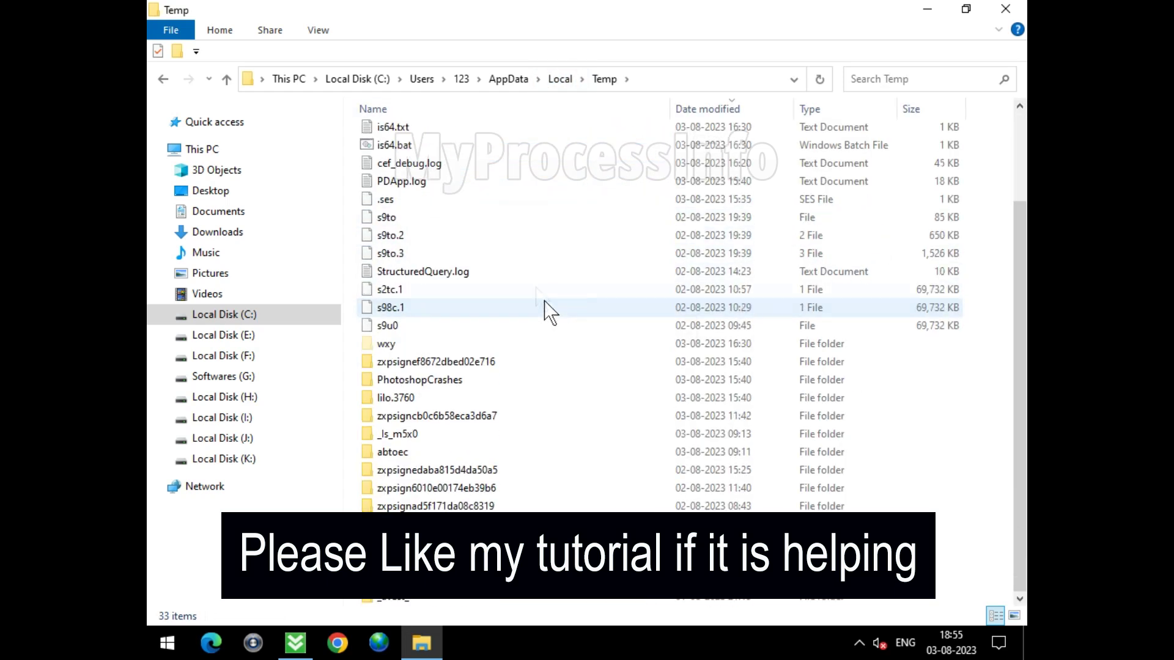
double_click(496, 433)
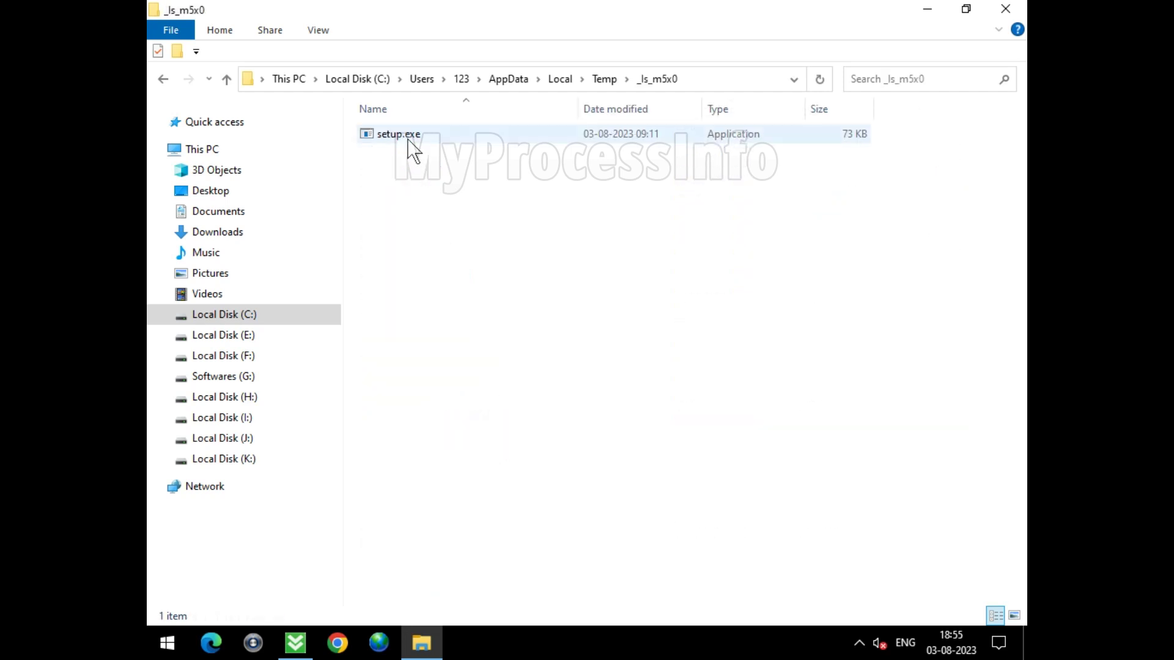
click(407, 138)
Return to the Temp folder and locate the _ls_m5x0 folder in its list
click(605, 80)
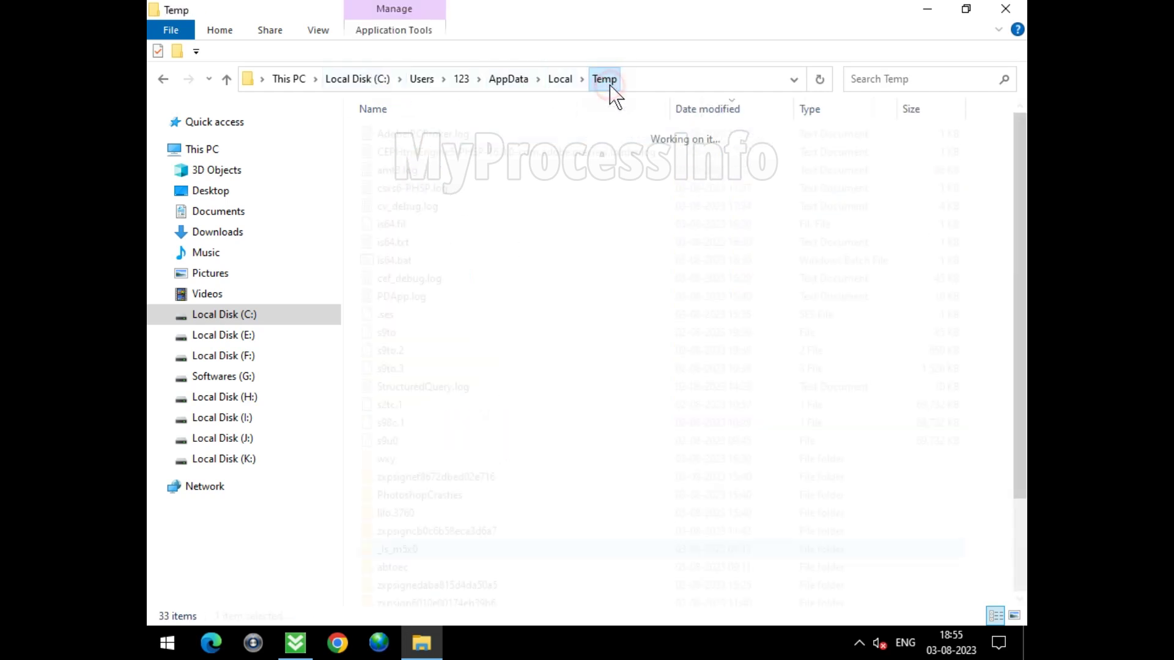
right_click(581, 319)
click(586, 333)
scroll(585, 339, down, 2)
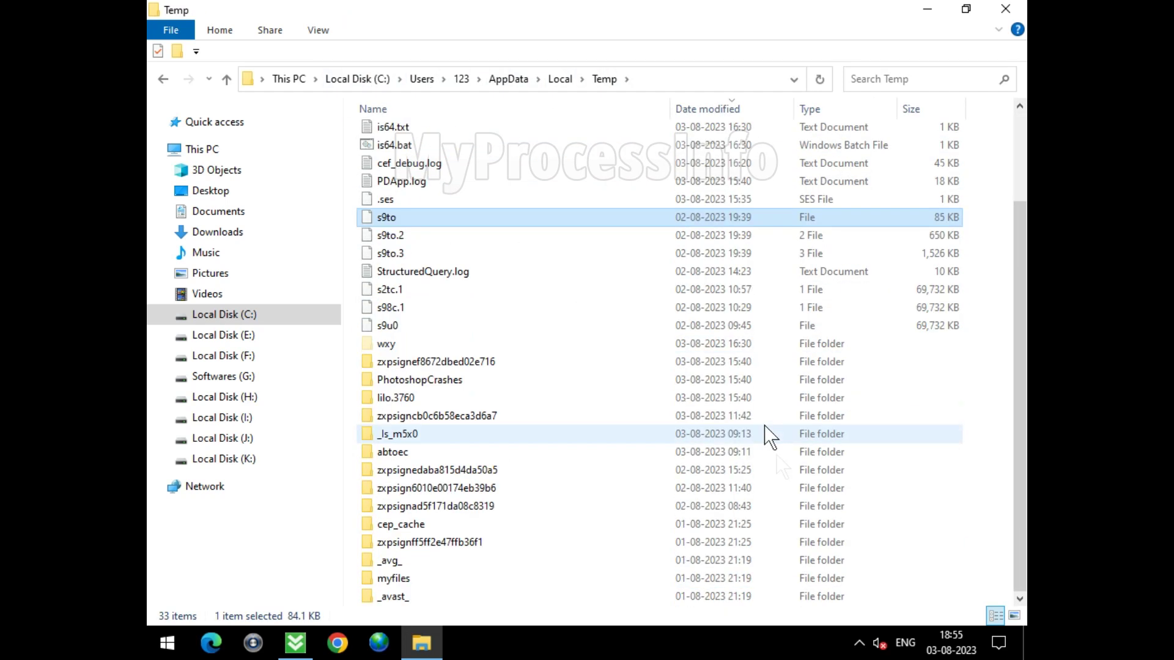
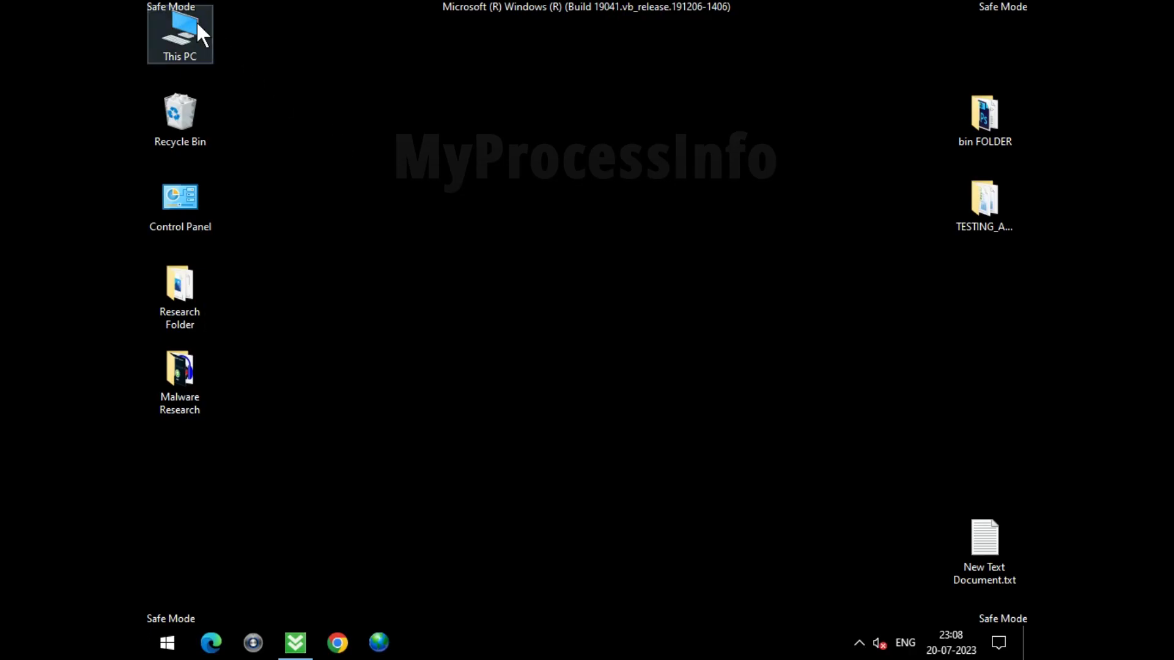
Open the ProgramData folder on Local Disk (C:) in a maximized File Explorer window
double_click(196, 22)
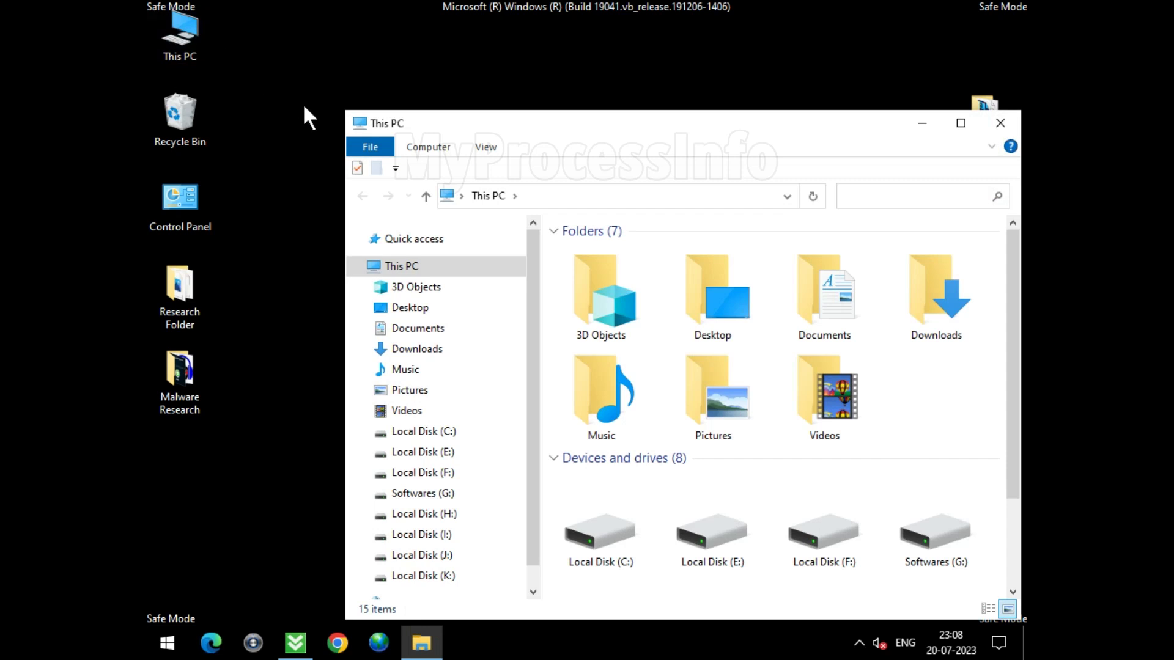
click(462, 430)
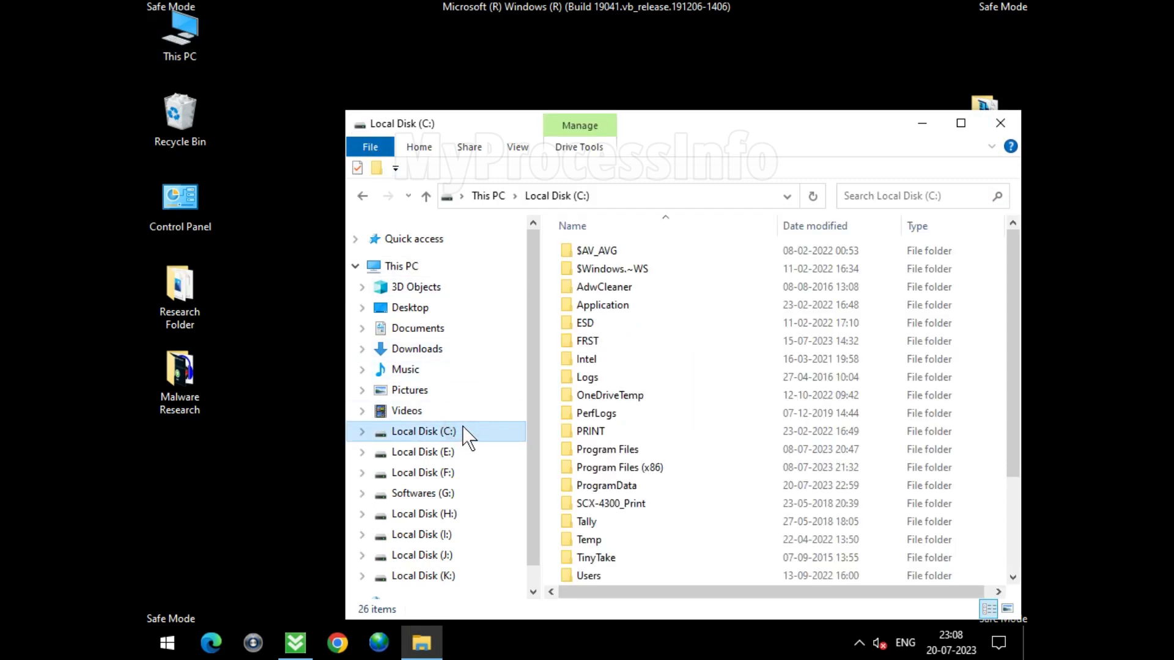
double_click(671, 129)
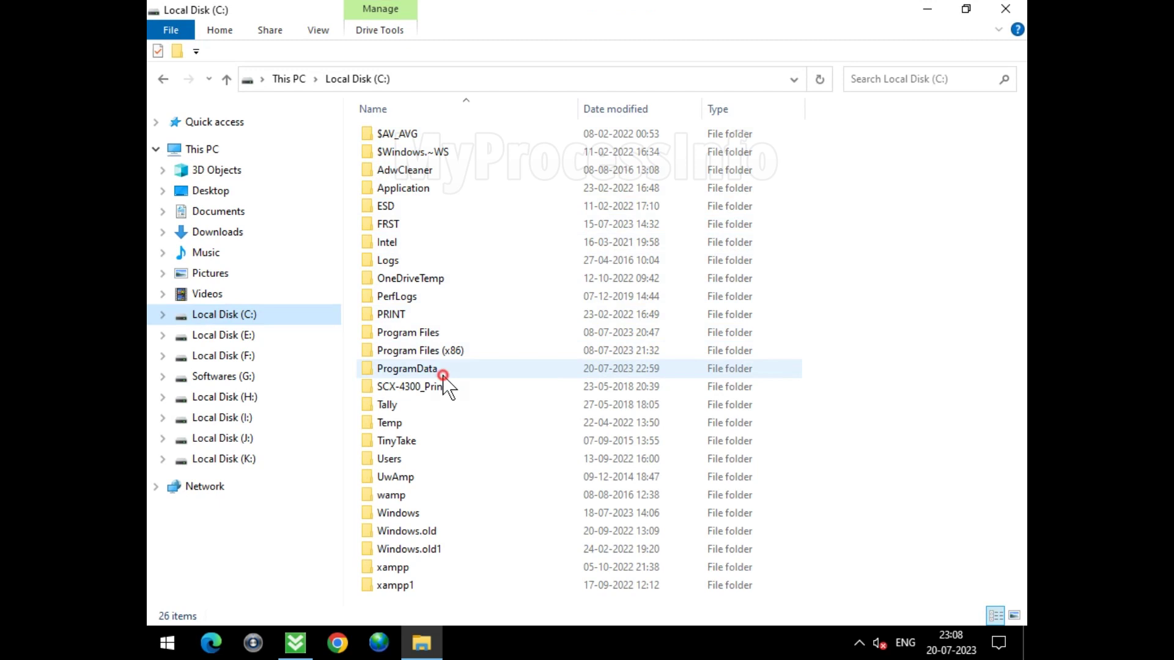
click(499, 369)
double_click(525, 369)
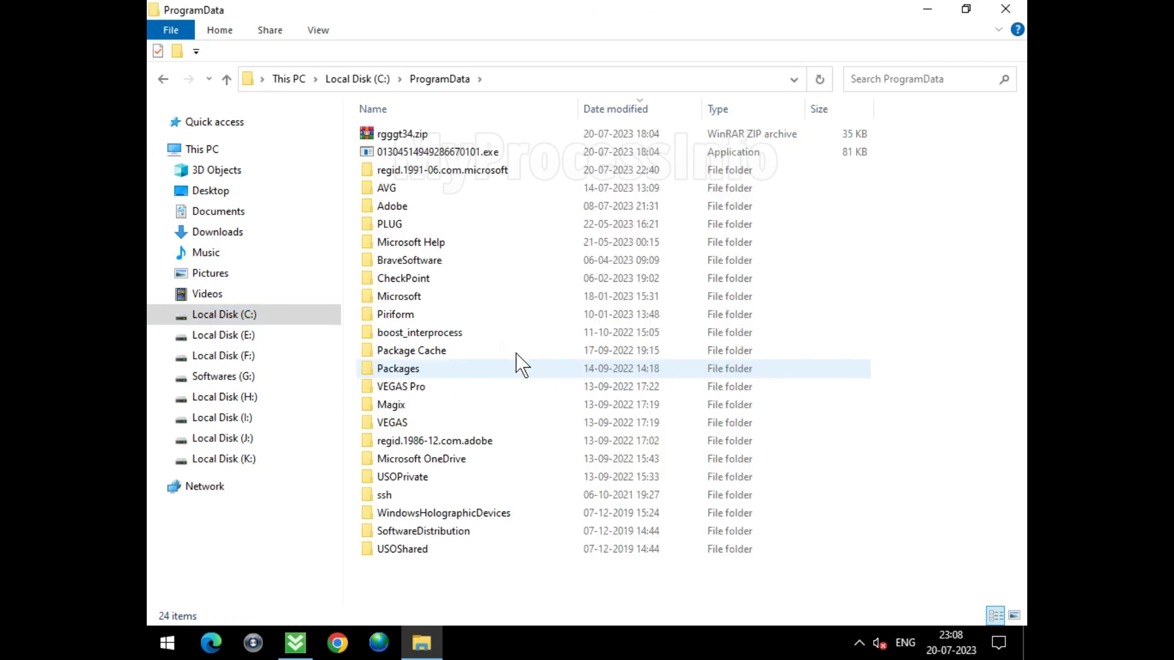
Open the Windows Defender folder inside ProgramData's Microsoft folder
click(431, 297)
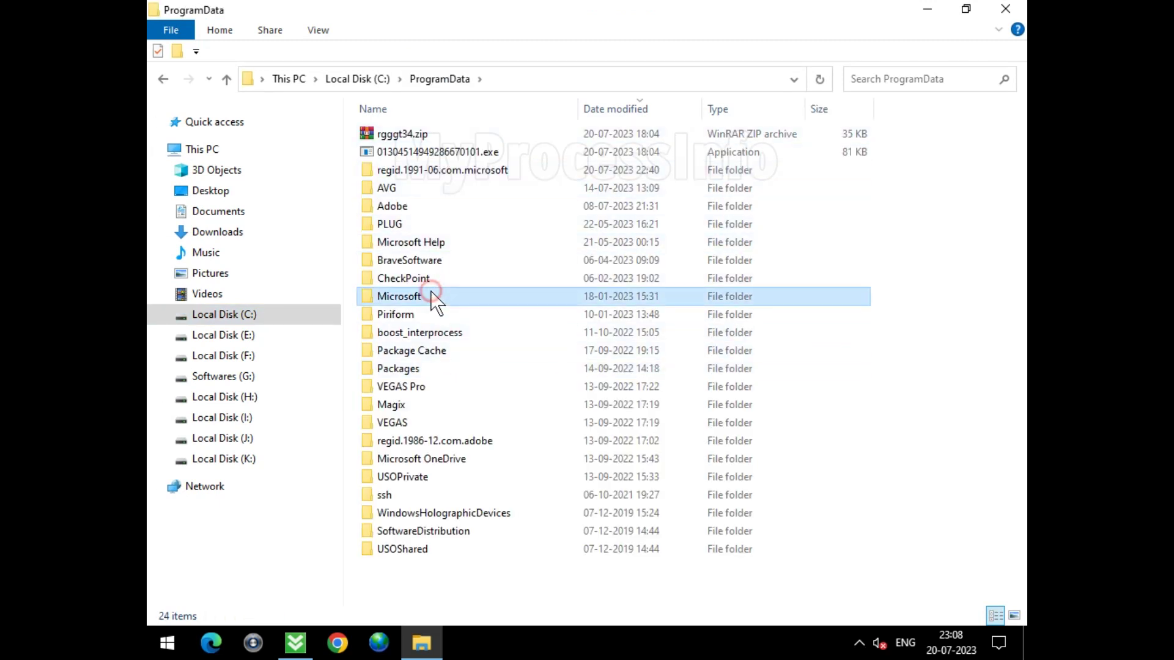
double_click(506, 292)
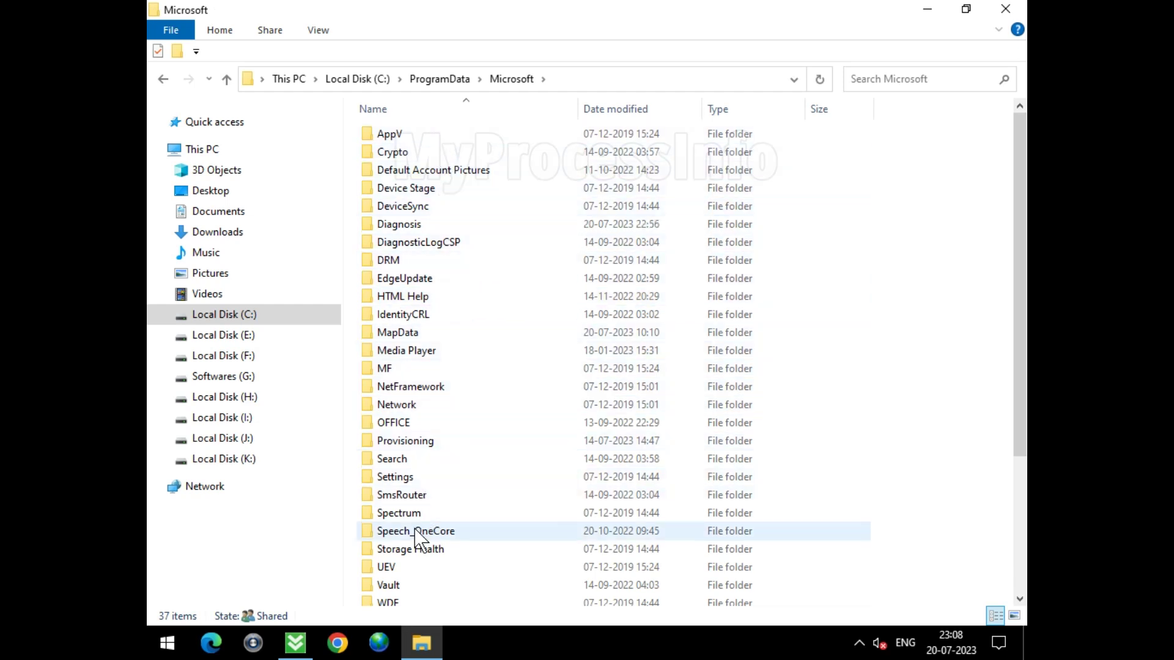
scroll(416, 535, down, 3)
click(483, 488)
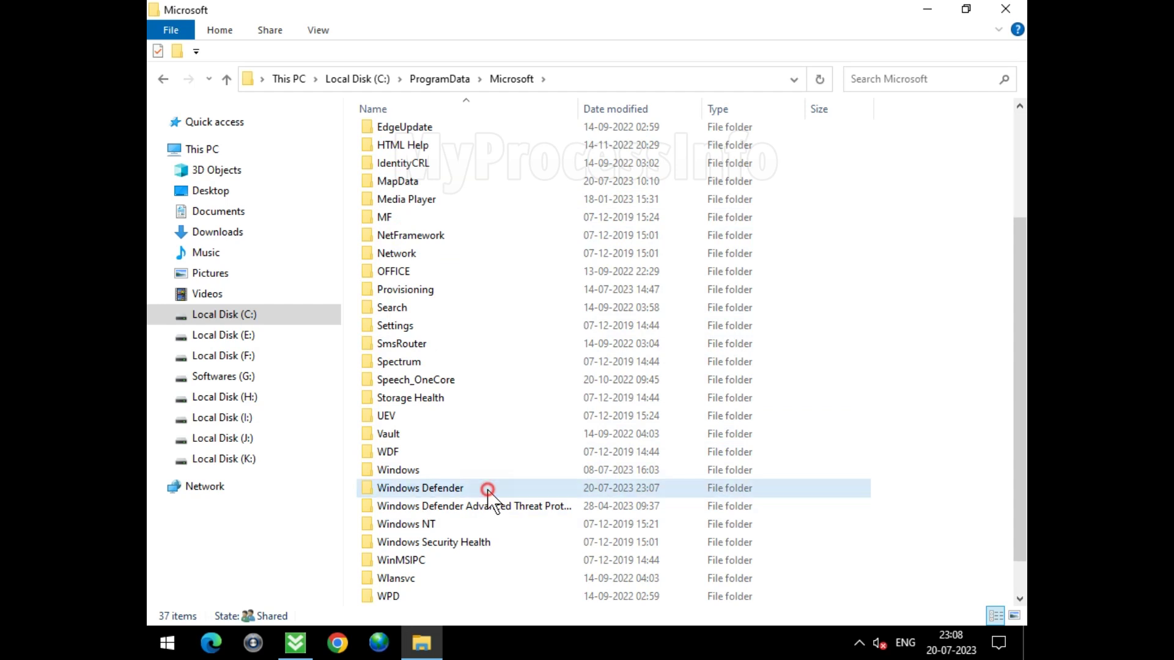
double_click(552, 492)
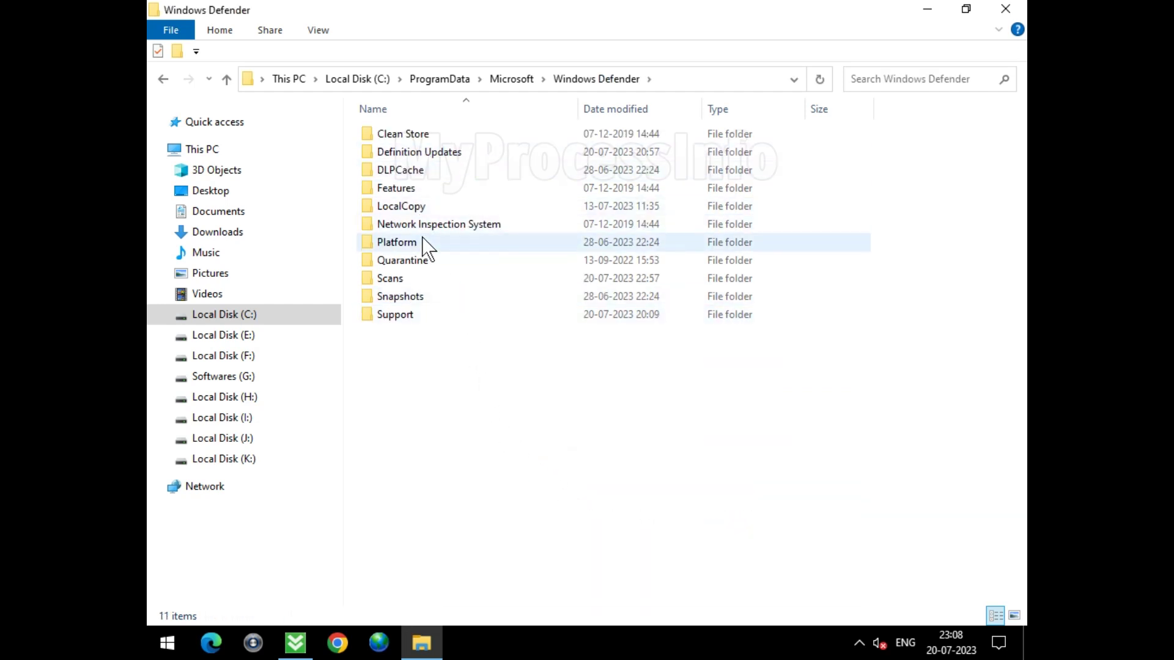
Delete the Quarantine folder from the Windows Defender folder
click(494, 267)
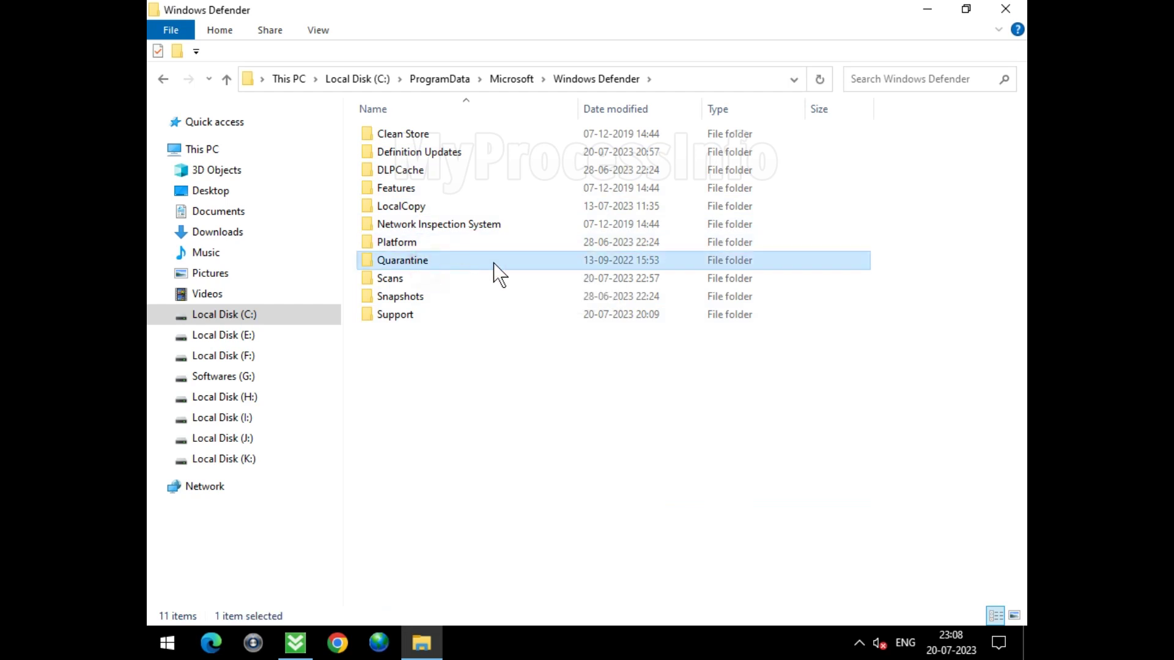
right_click(496, 267)
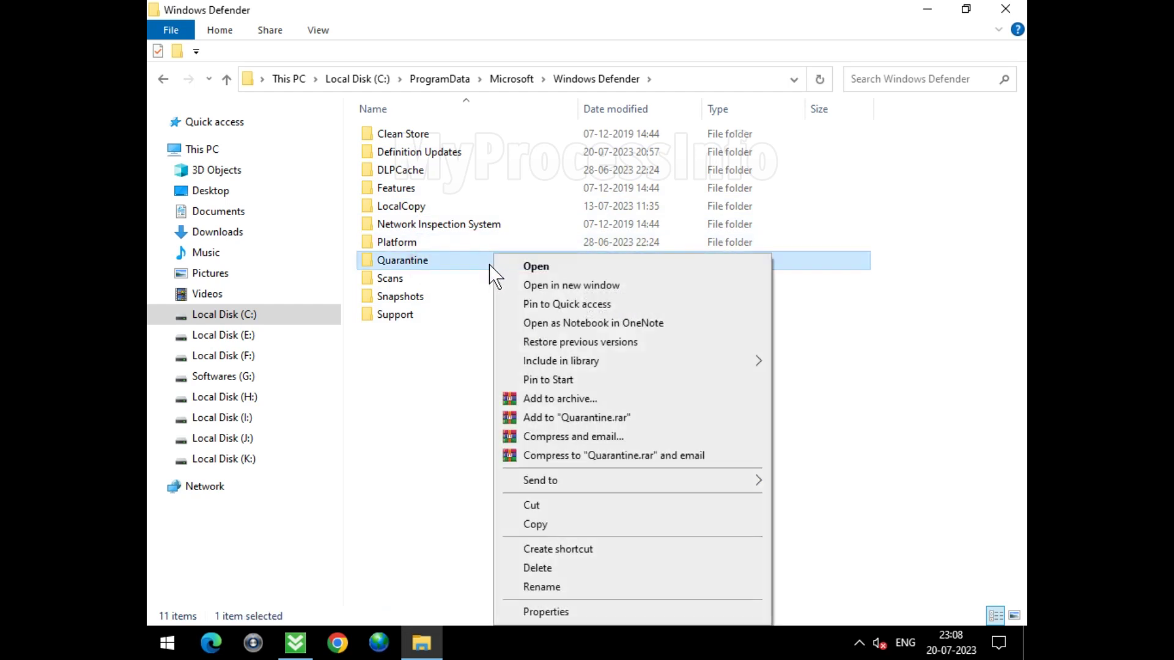
click(552, 561)
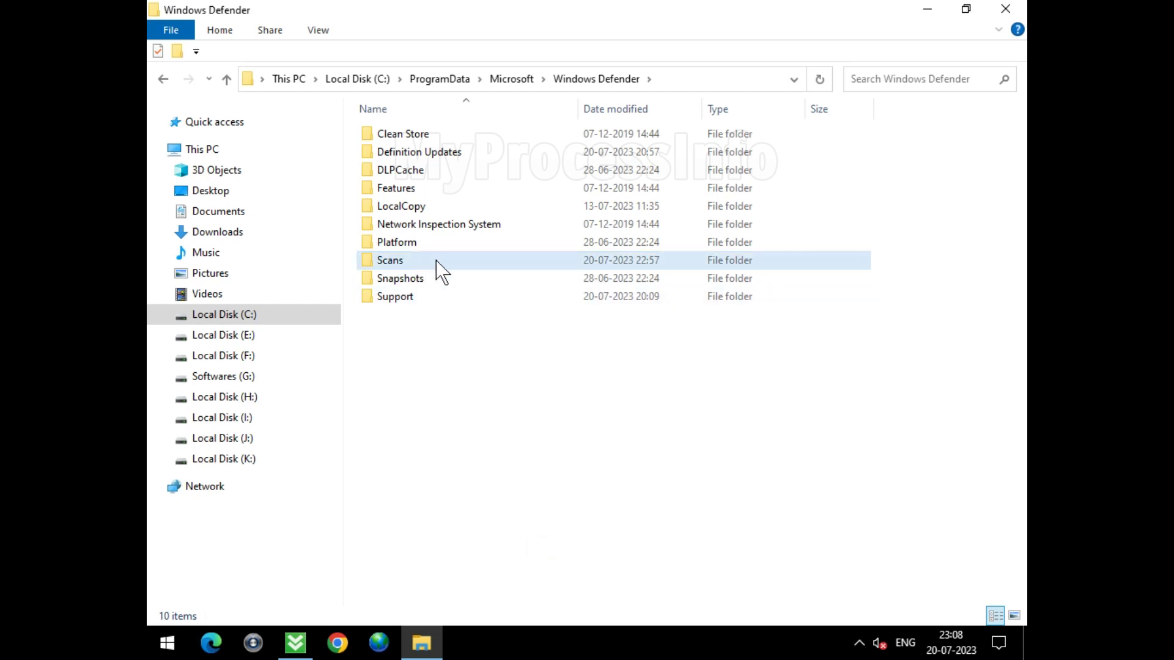
Open the History folder inside Windows Defender's Scans folder and delete its Results folder
double_click(443, 259)
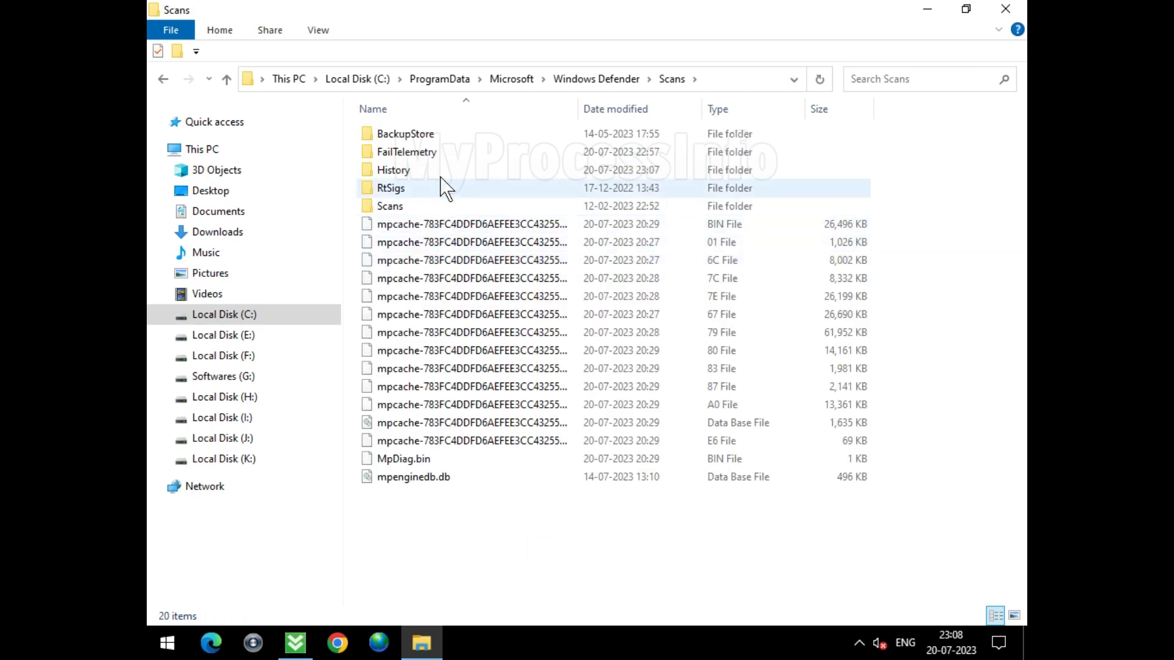
double_click(430, 168)
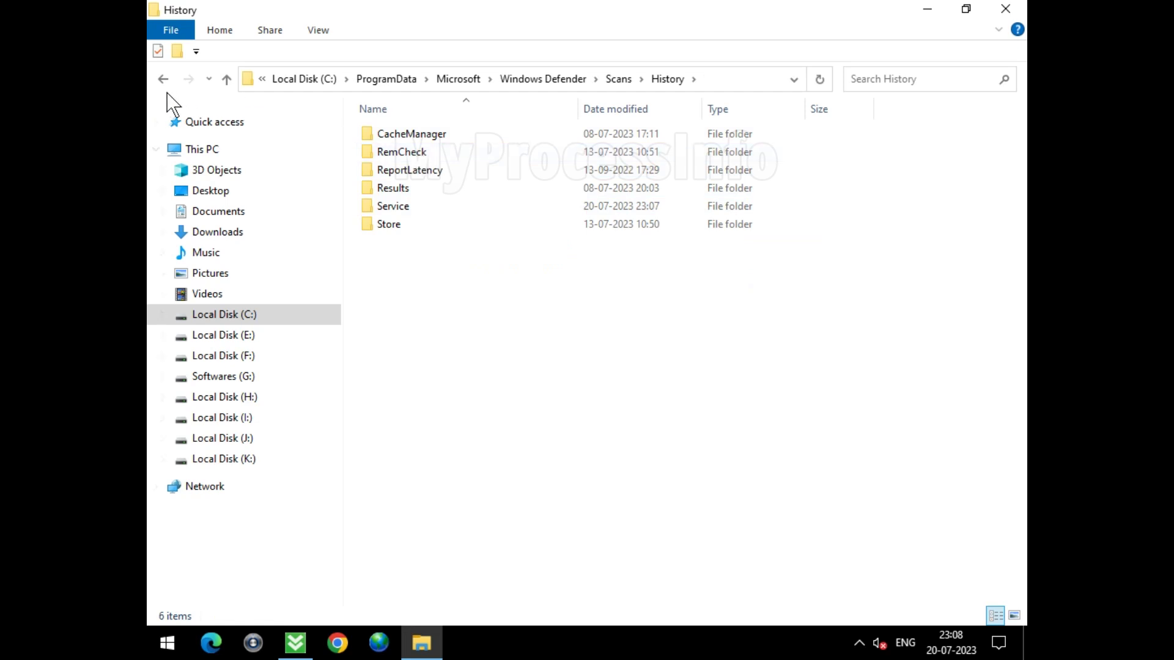
click(426, 187)
right_click(427, 187)
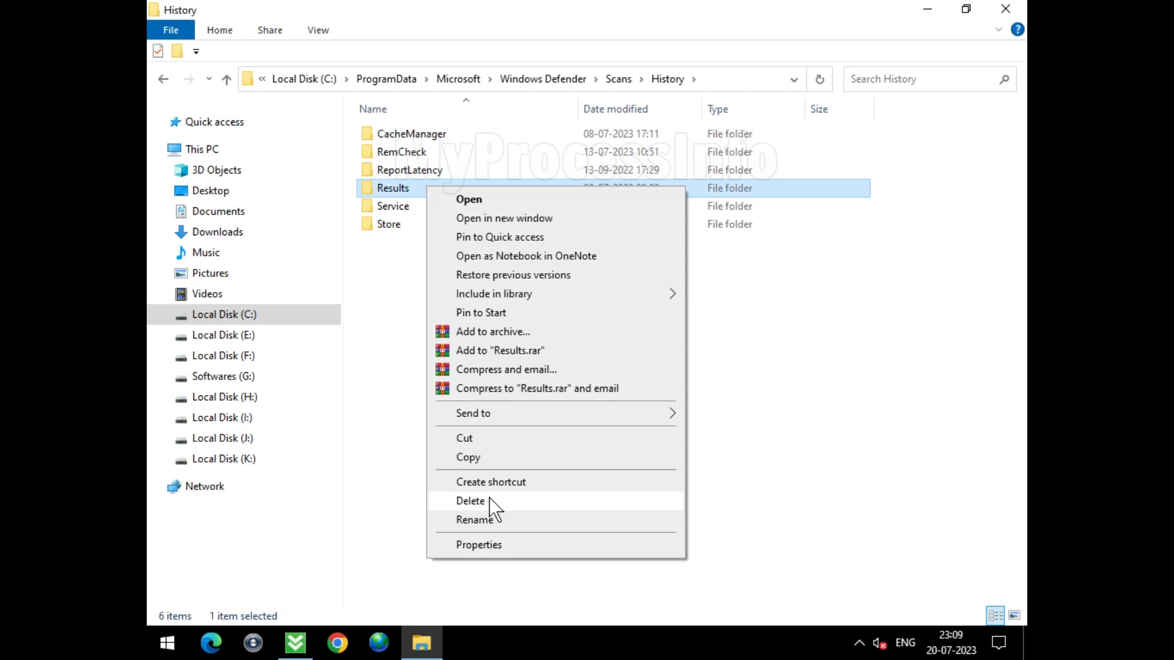
click(470, 502)
Delete everything inside History's Service folder, including DetectionHistory and the log files, and close the window
double_click(430, 189)
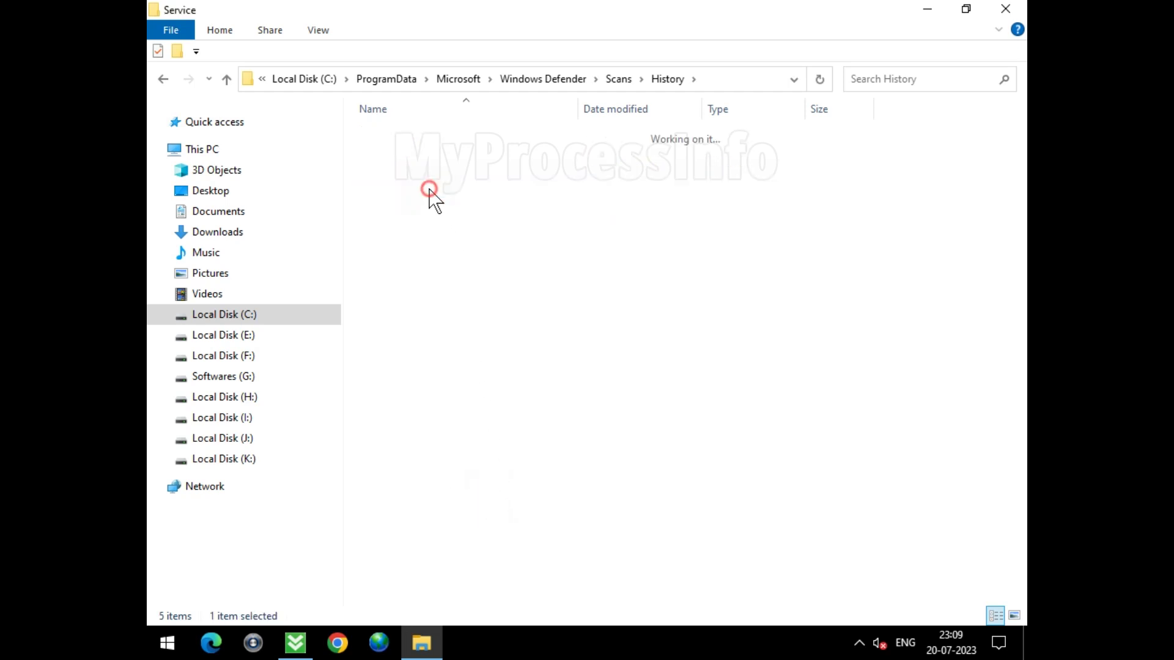
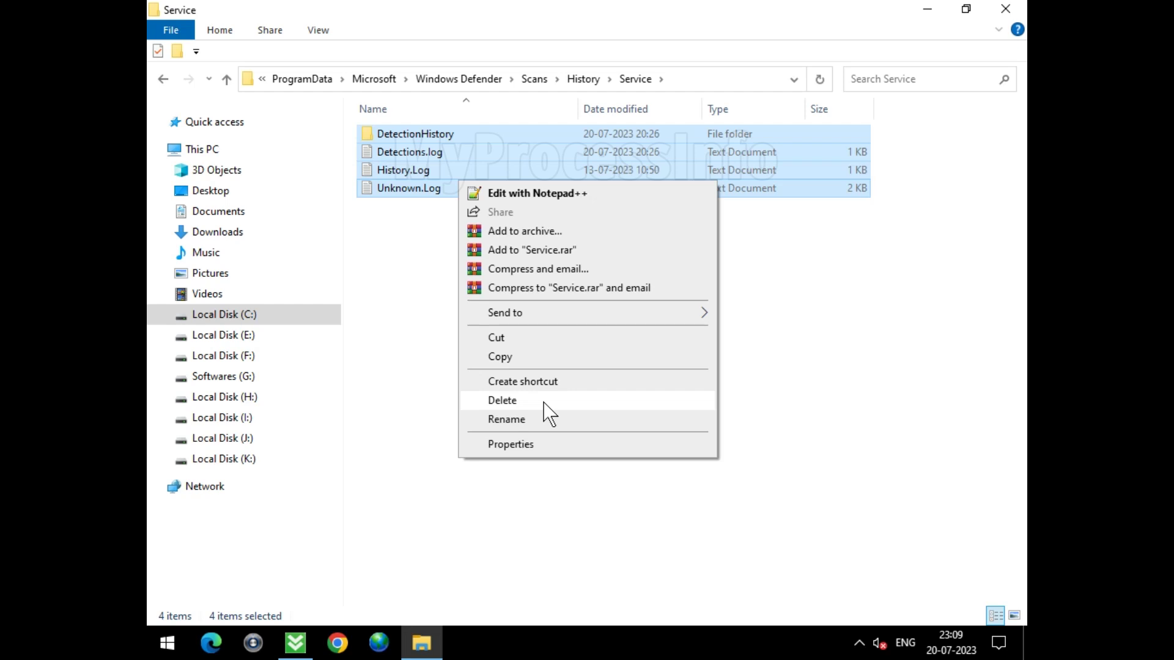
click(544, 401)
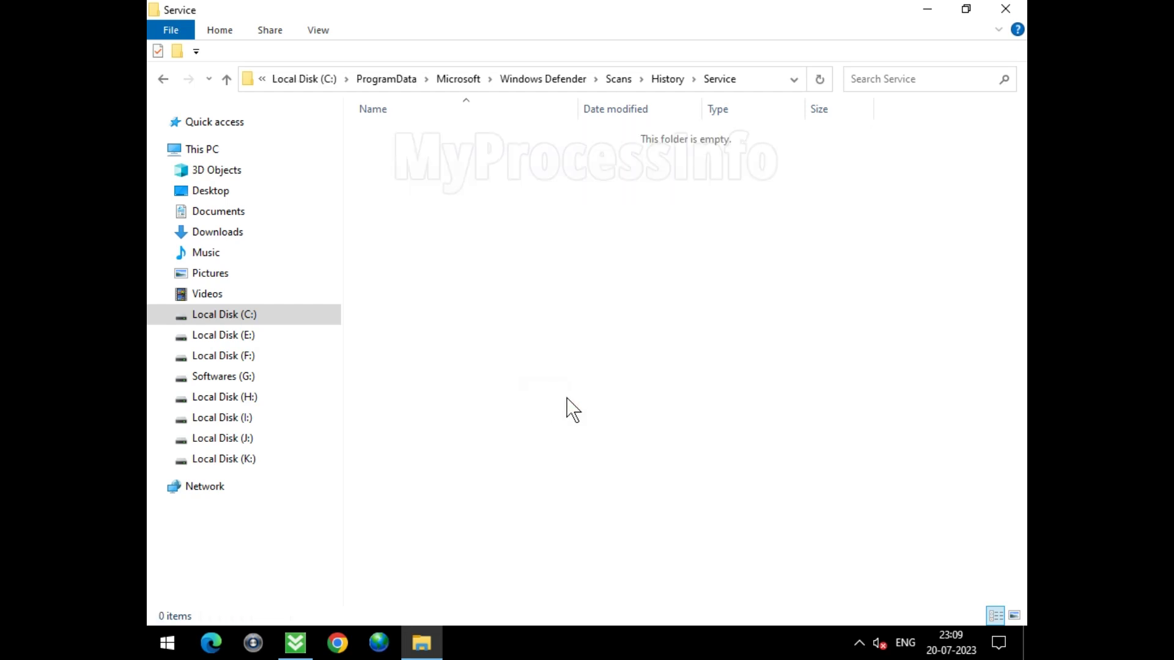
click(1010, 12)
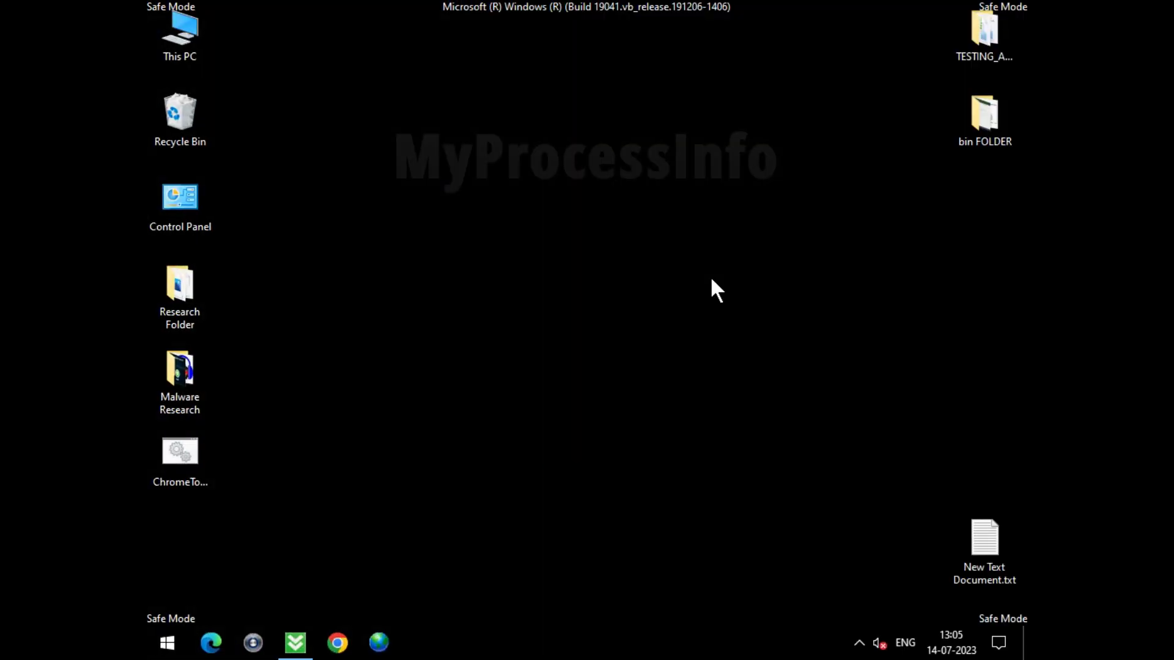
Run msconfig to open System Configuration
key(super+r)
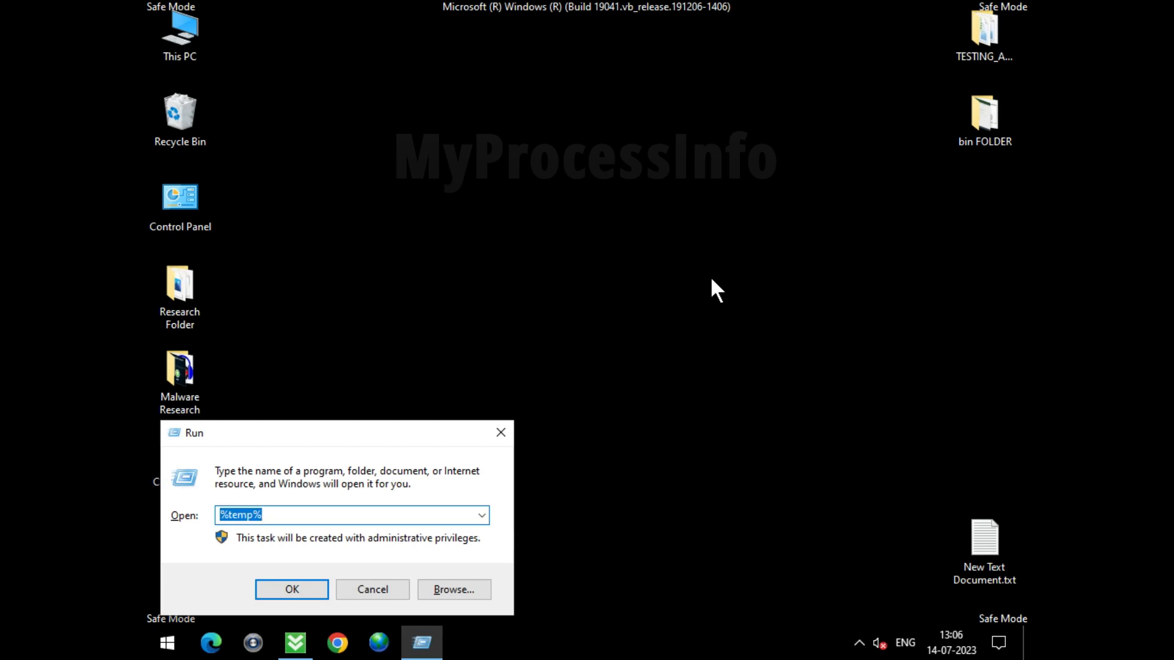
text(MS)
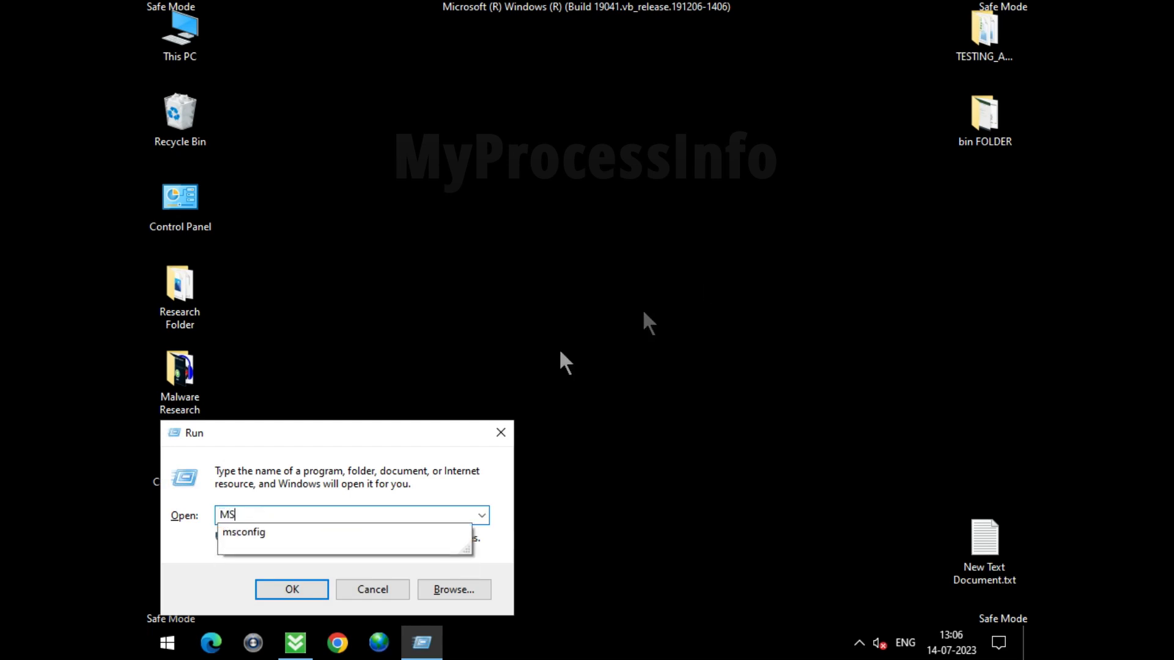
click(300, 533)
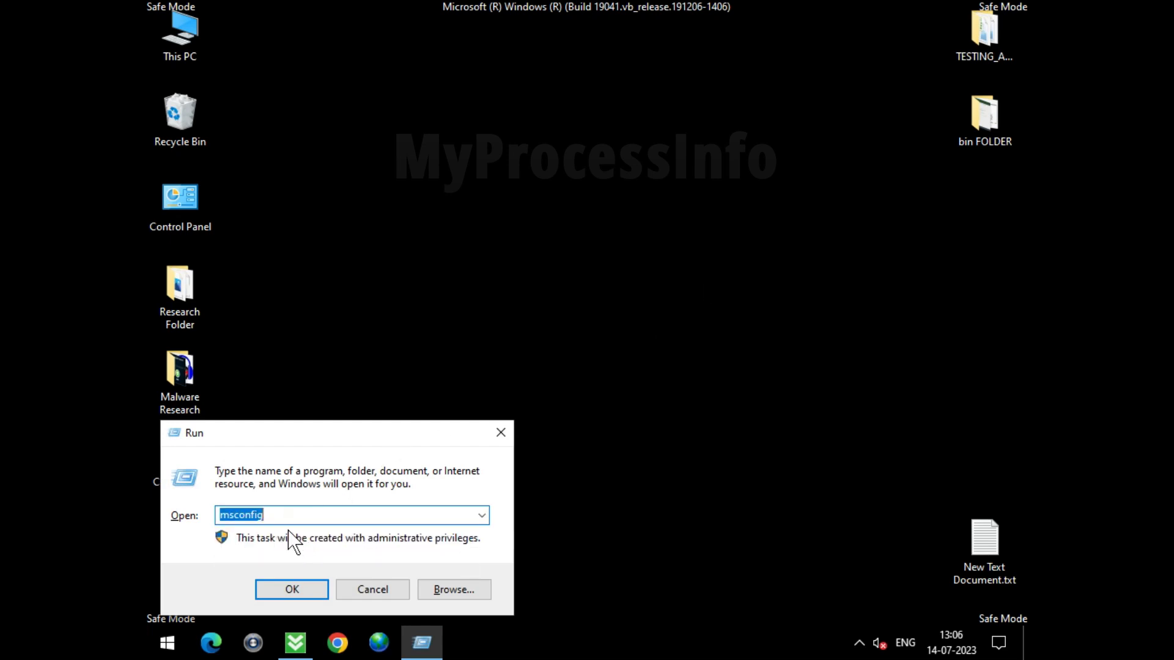
click(300, 587)
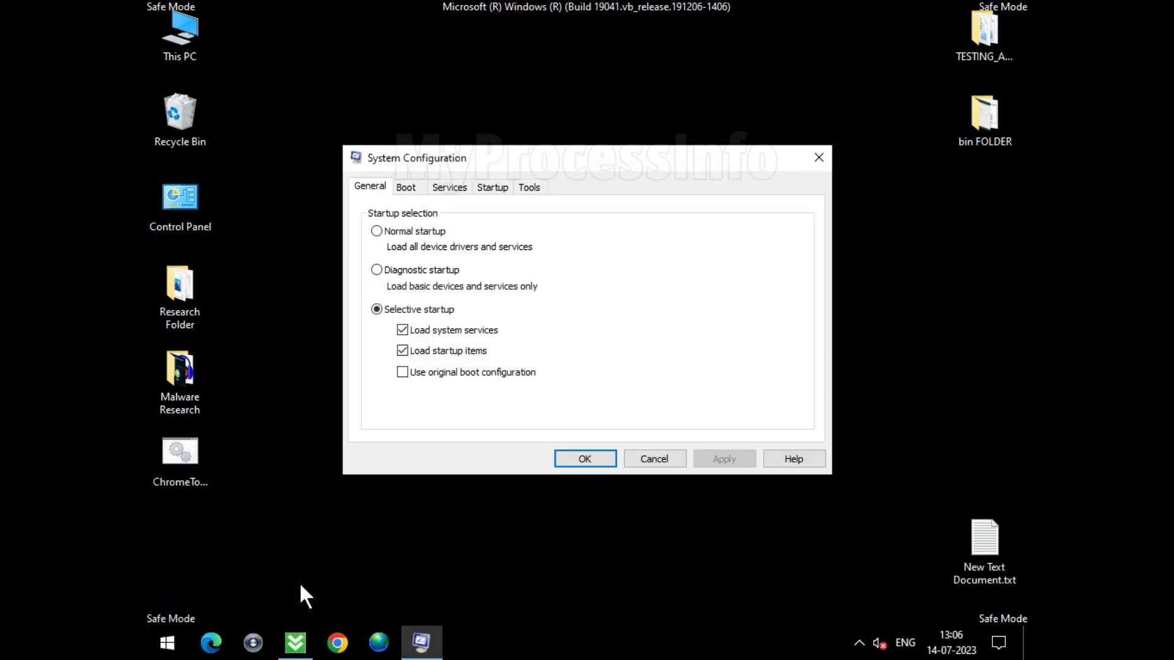
Set the startup selection to Normal startup, apply it and restart the computer
click(377, 231)
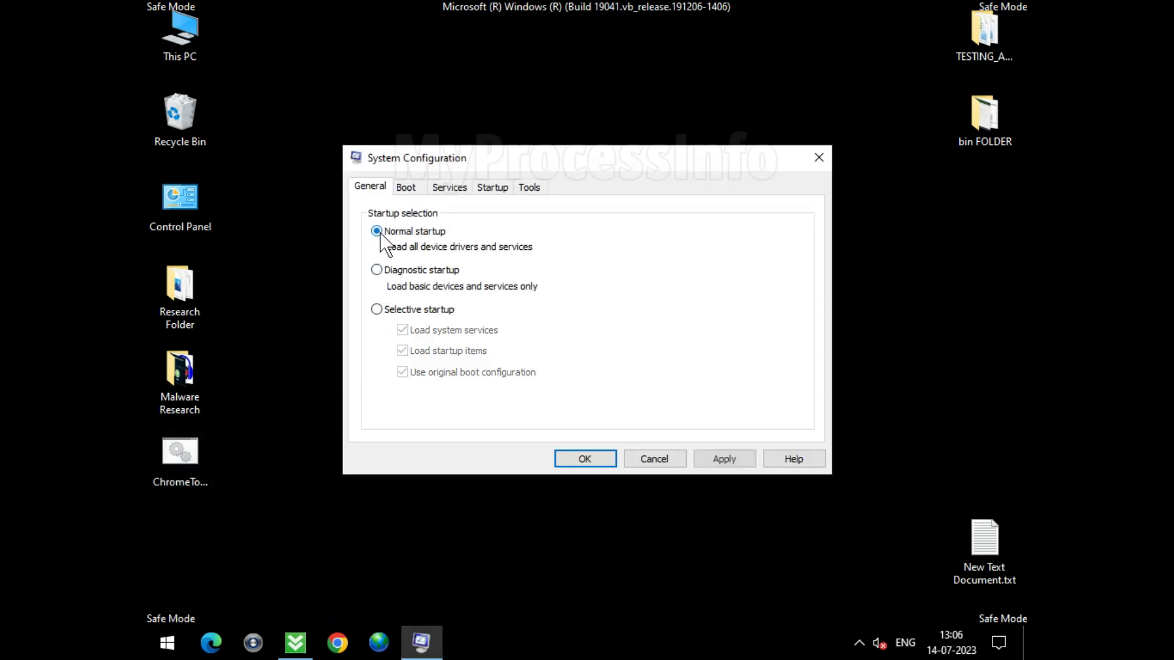
click(743, 460)
click(585, 459)
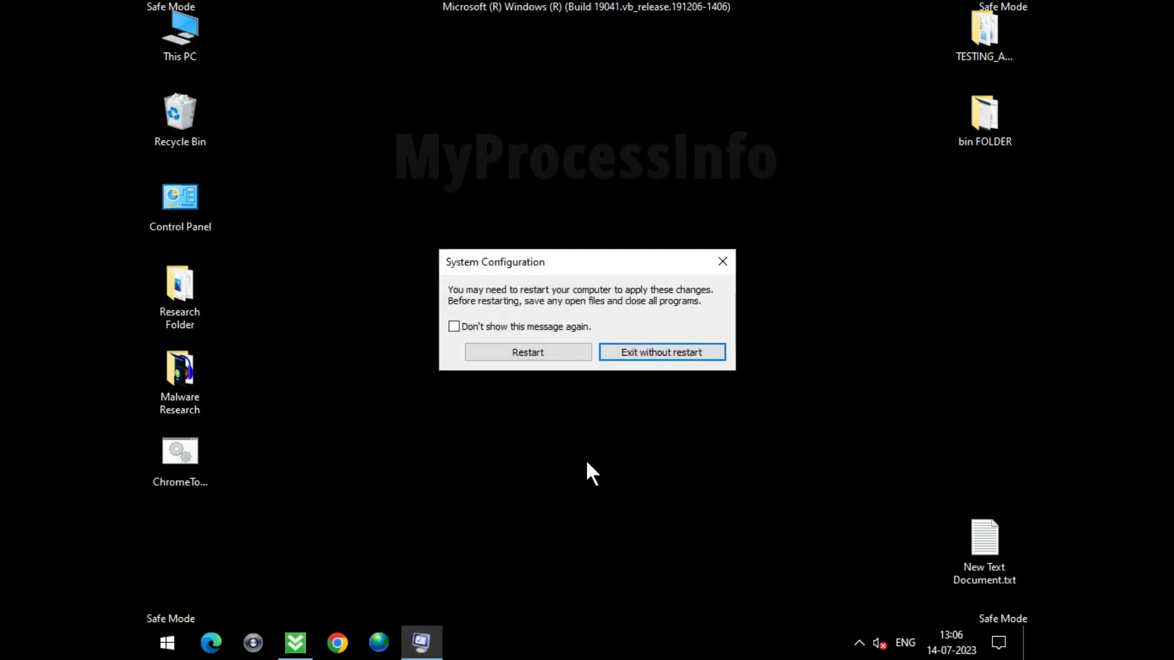
click(533, 355)
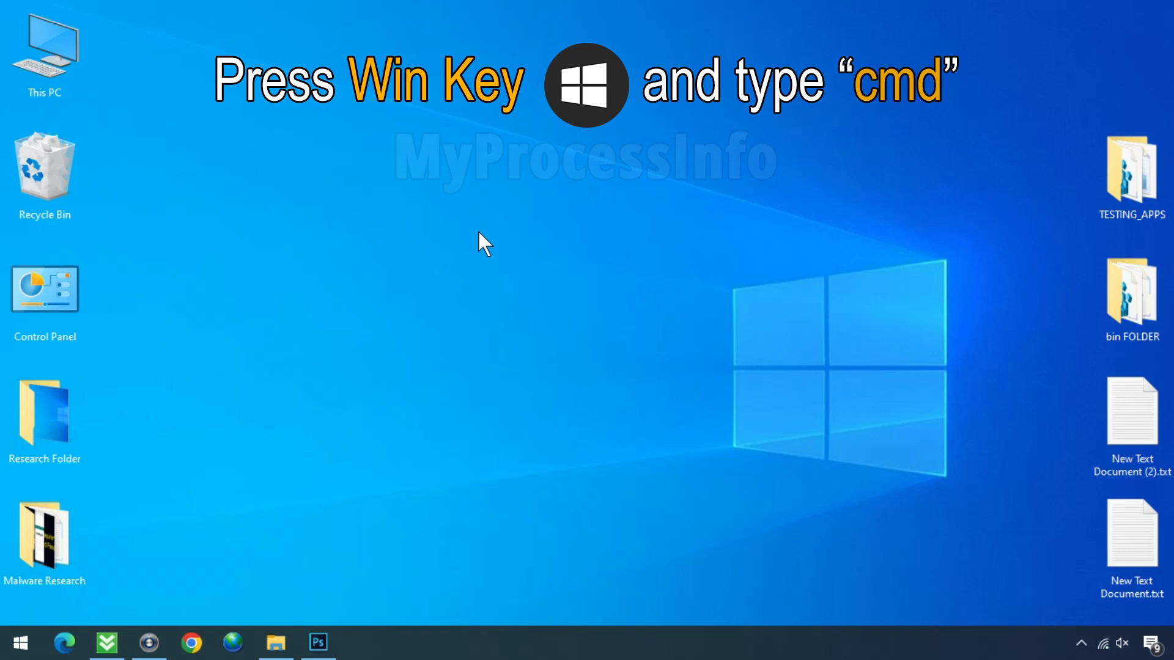
Search Windows for cmd and open Command Prompt as administrator, approving the elevation request
key(super)
text(cm)
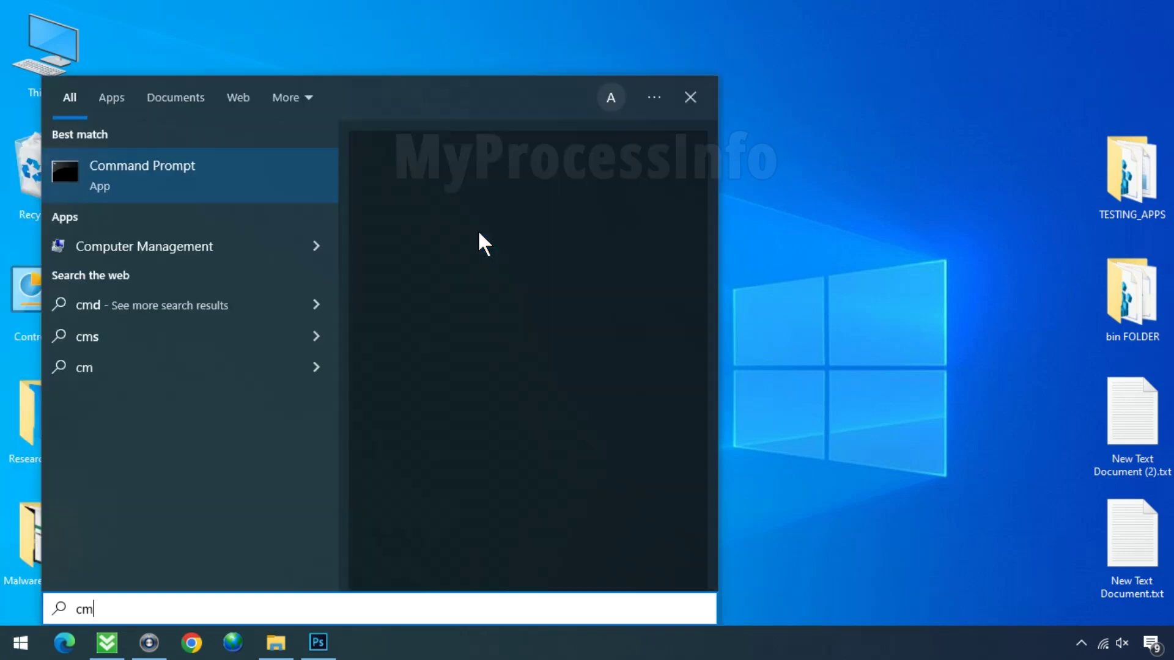
text(d)
click(524, 339)
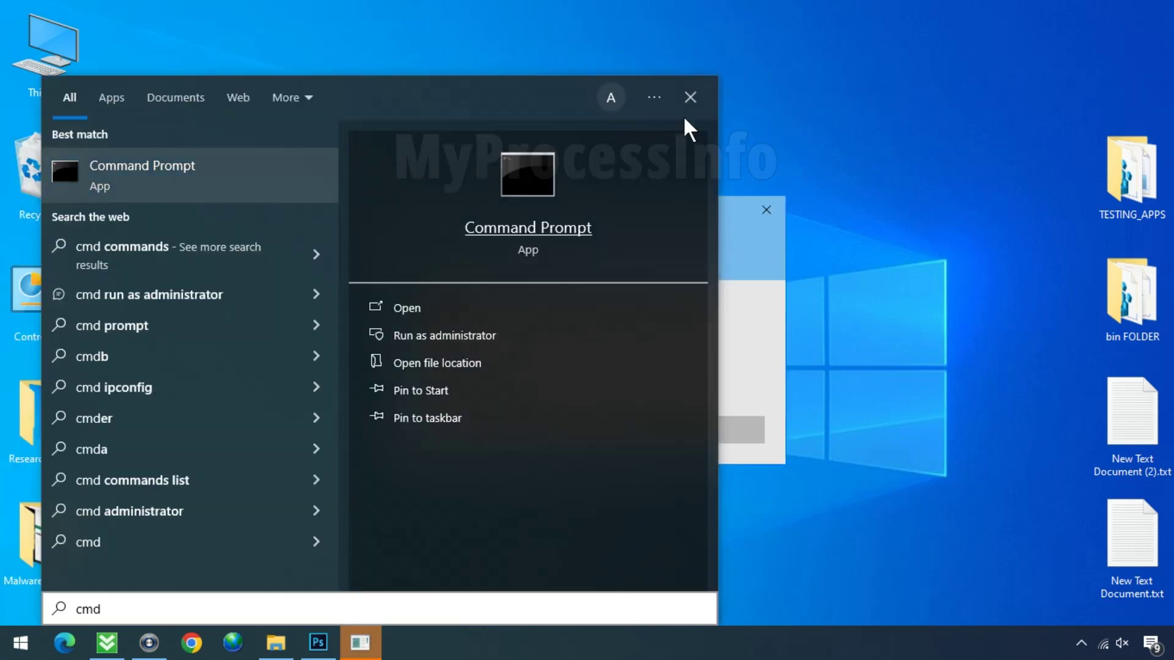
click(689, 98)
click(527, 438)
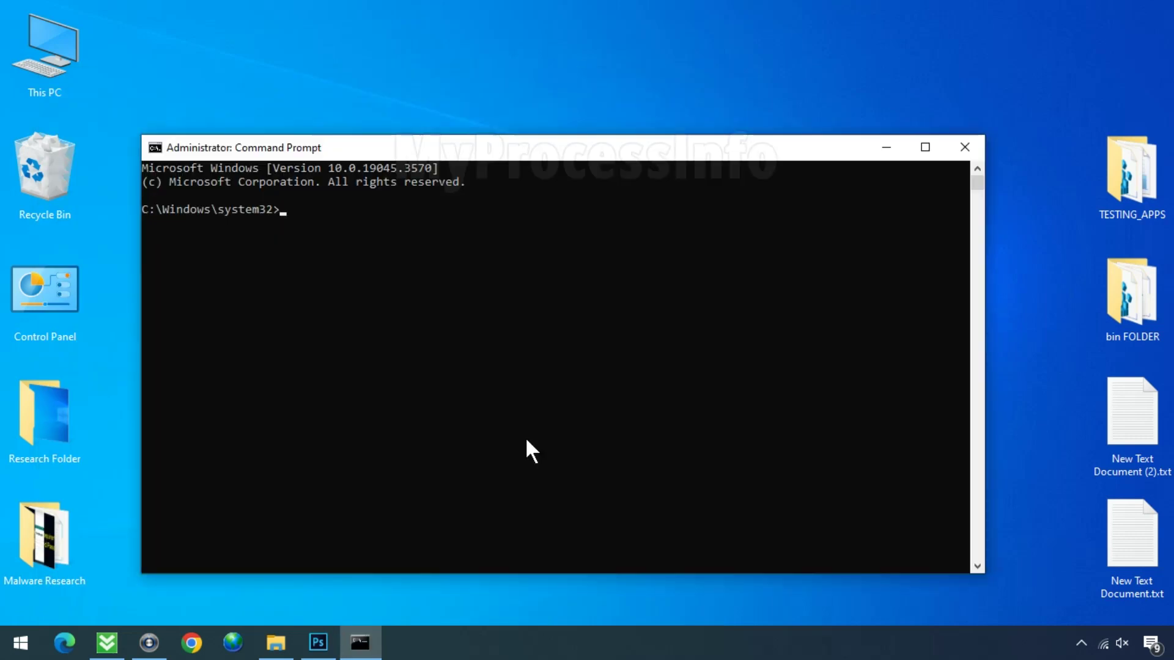
Flush the DNS cache with ipconfig /flushdns and exit Command Prompt
text(ip)
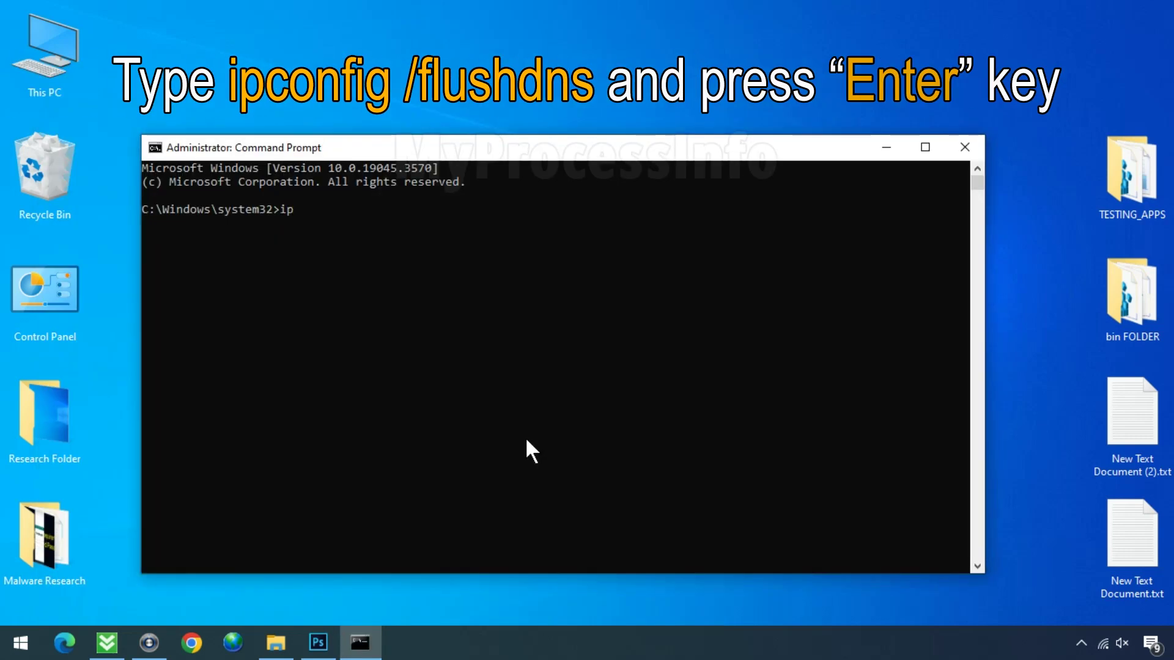
text(config /fl)
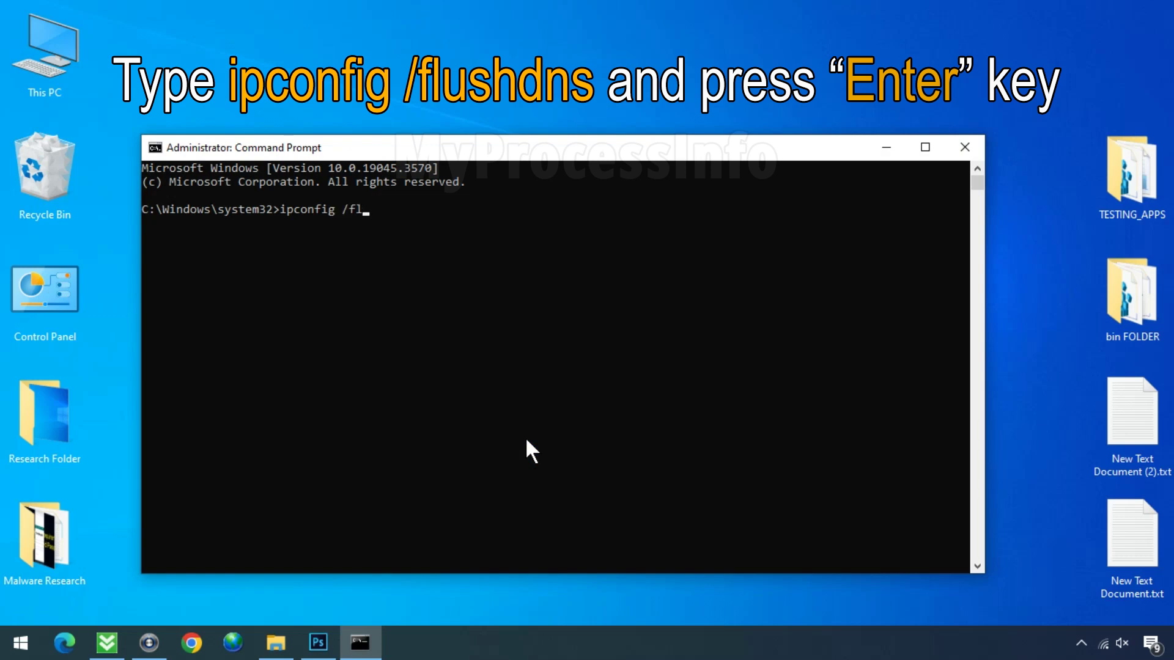
text(ushdns)
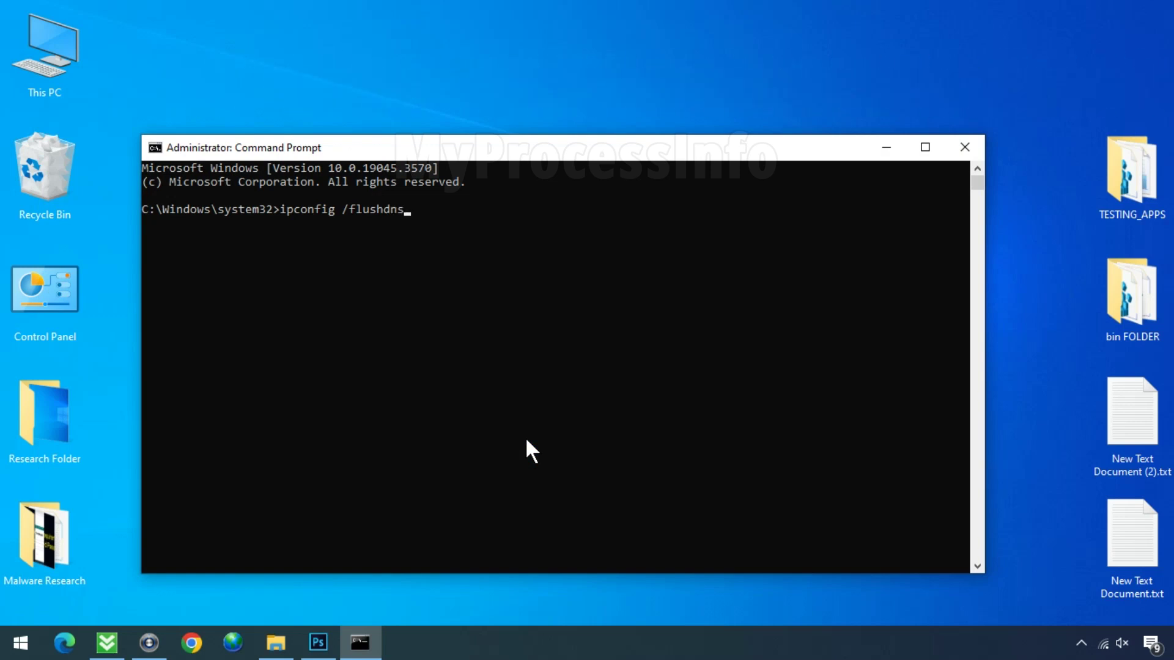
key(Return)
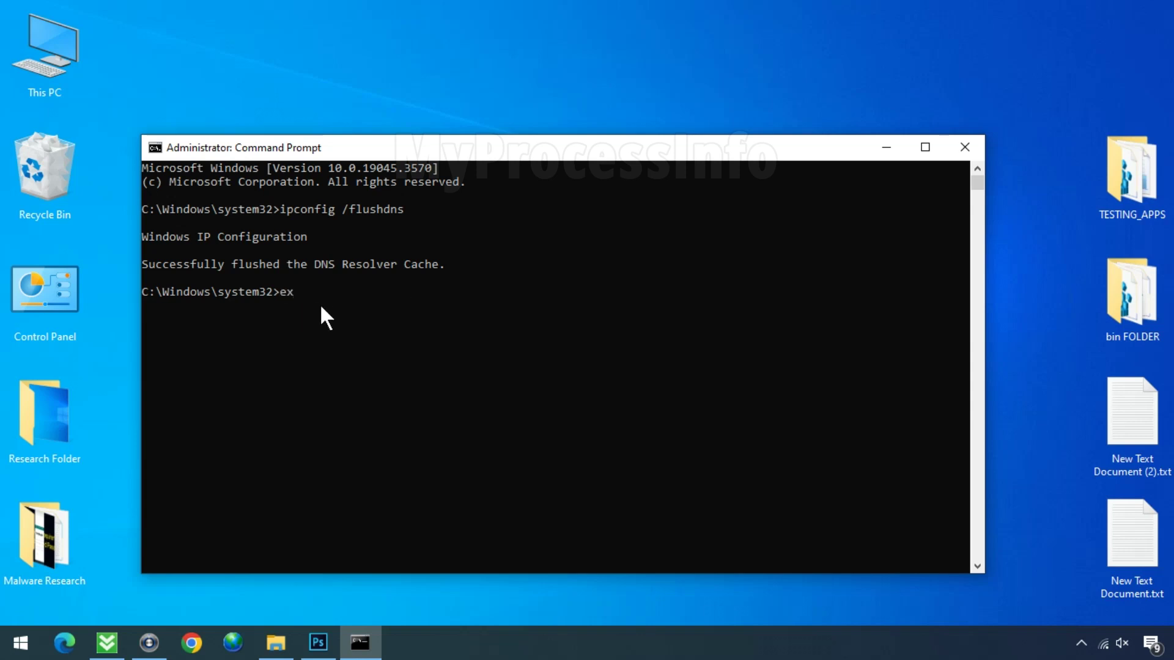
text(exit)
key(Return)
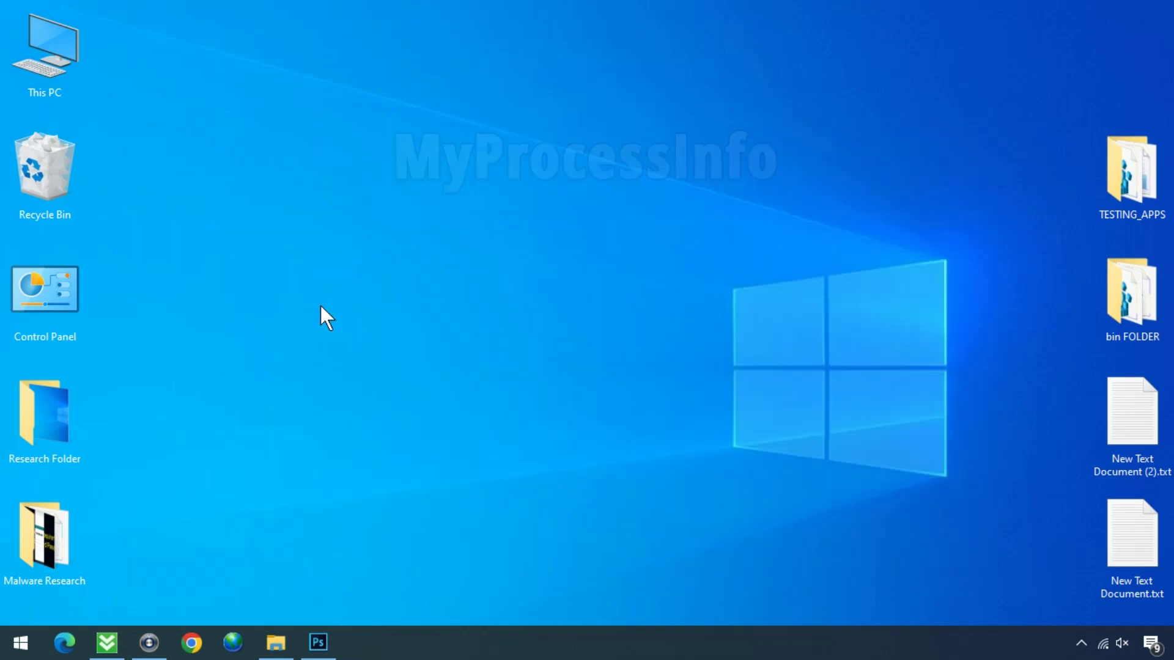